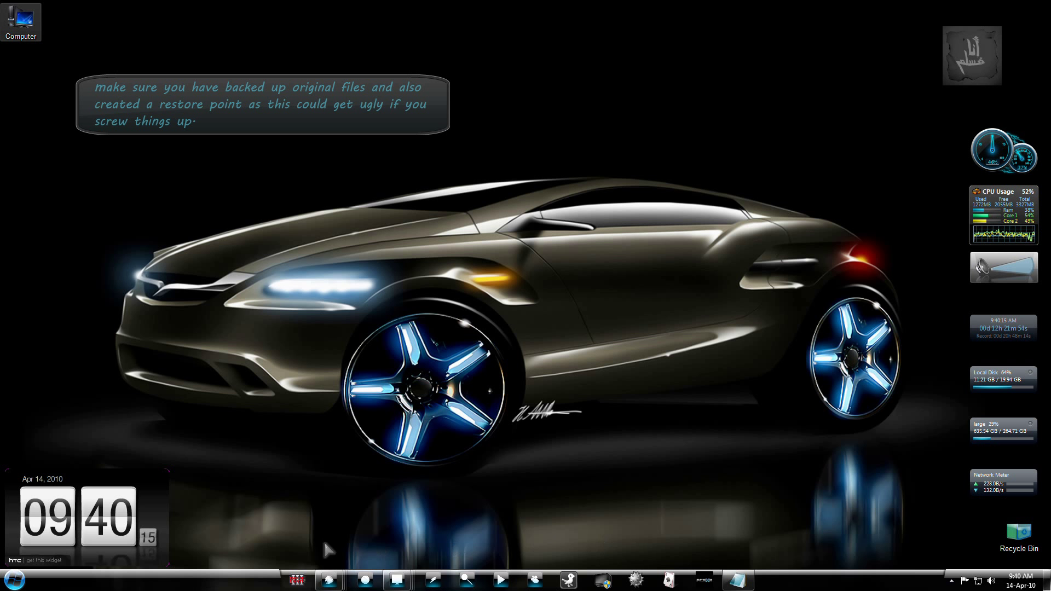
Bring up the Universal Theme Patcher 1.5 page and highlight 'uxtheme' and 'styles' in its description.
{"action": "mouse_move", "coordinate": [329, 579]}
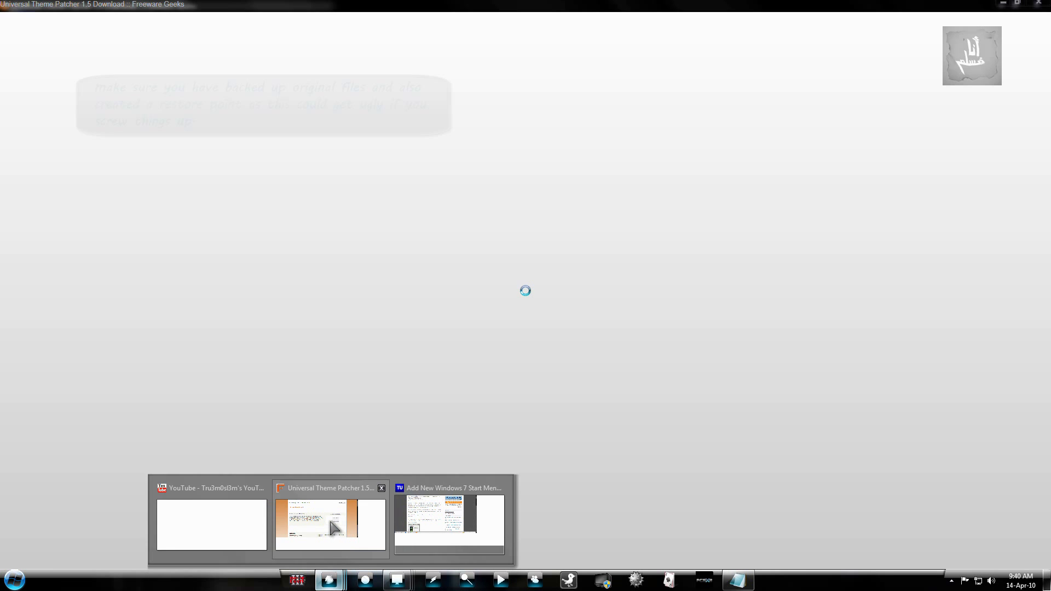
{"action": "left_click", "coordinate": [327, 515]}
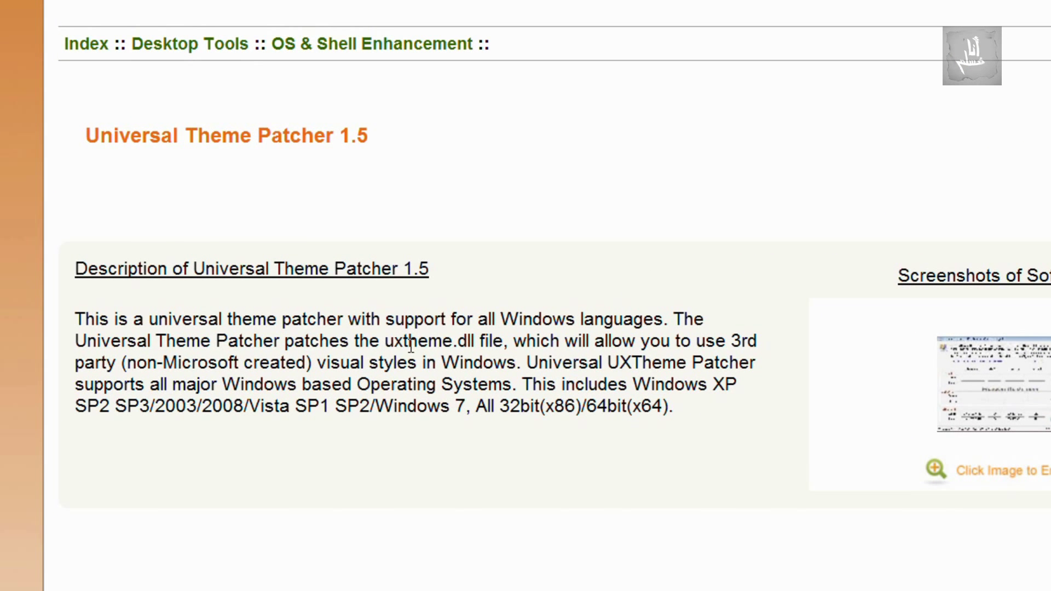
{"action": "double_click", "coordinate": [388, 296]}
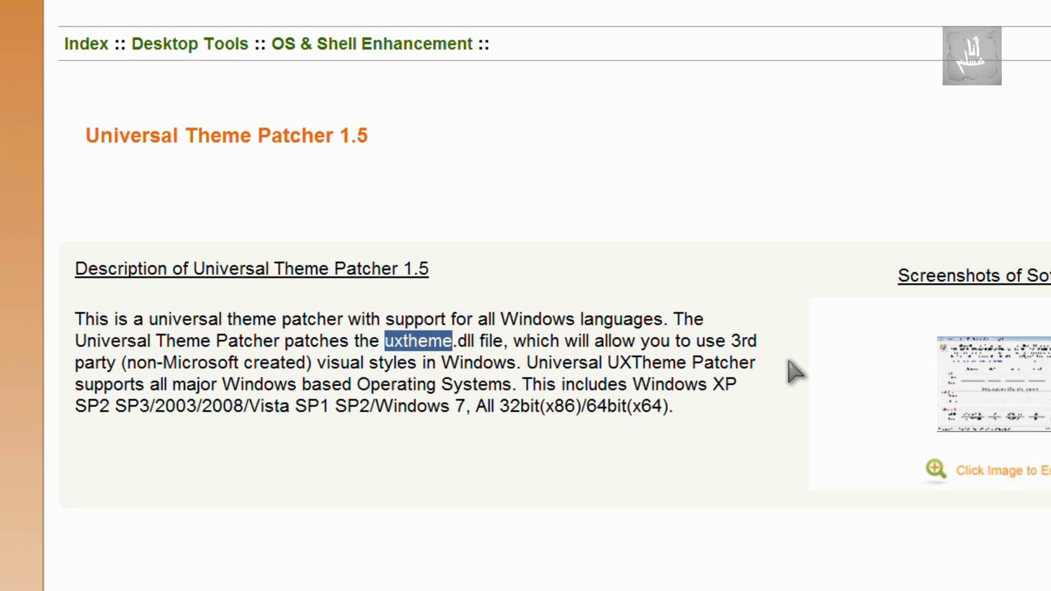
{"action": "double_click", "coordinate": [389, 361]}
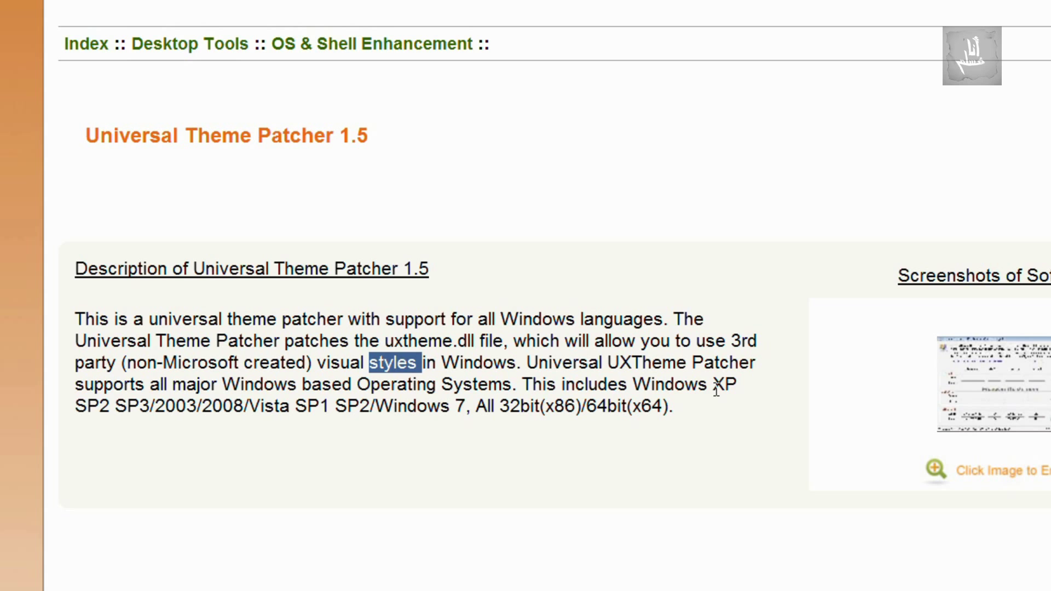
Highlight the supported Windows versions text, clear the selection, and minimize Firefox.
{"action": "left_click_drag", "start_coordinate": [713, 386], "coordinate": [652, 406]}
{"action": "left_click", "coordinate": [712, 411]}
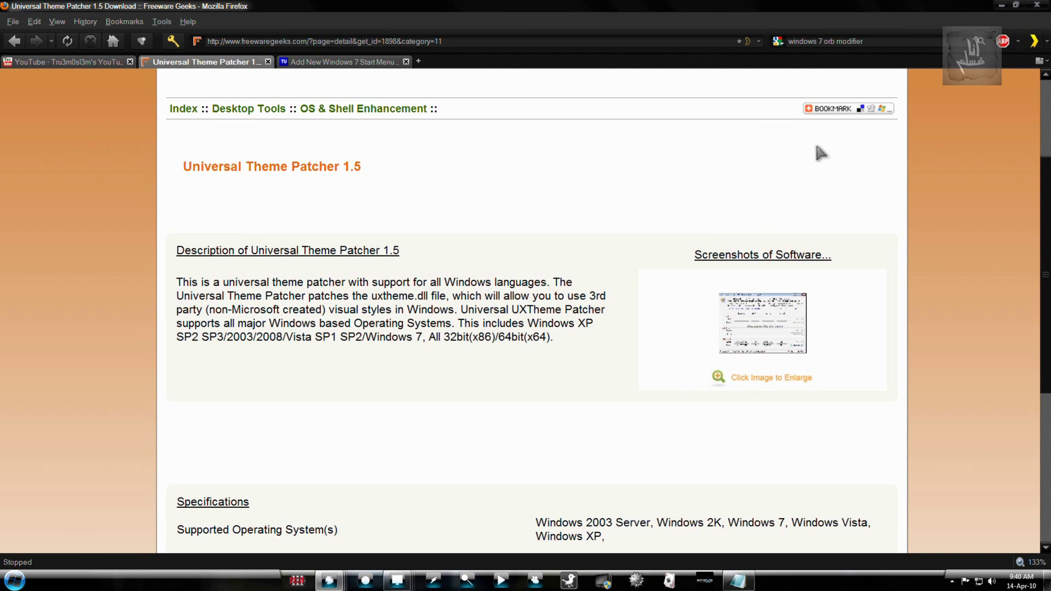
{"action": "left_click", "coordinate": [1001, 5]}
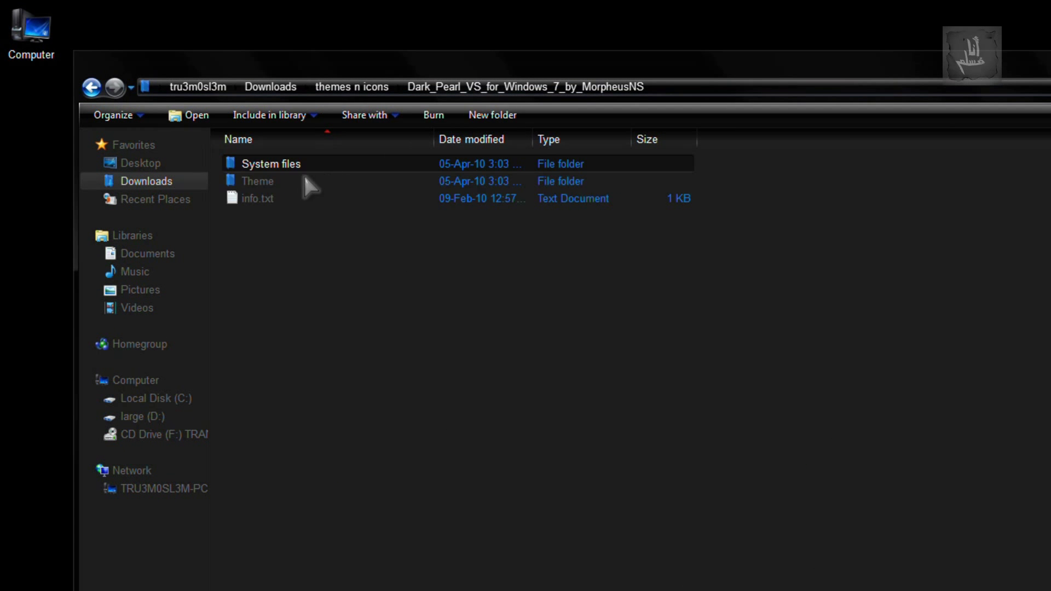
Browse the Theme and Dark Pearl VS folders, then go back and reopen the Theme folder.
{"action": "double_click", "coordinate": [277, 181]}
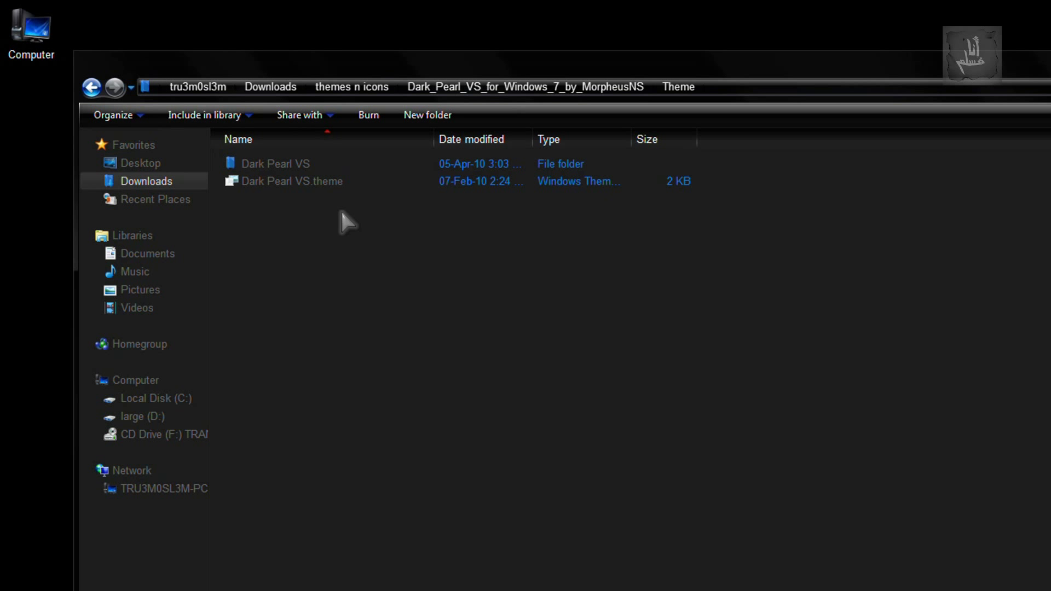
{"action": "left_click", "coordinate": [306, 181]}
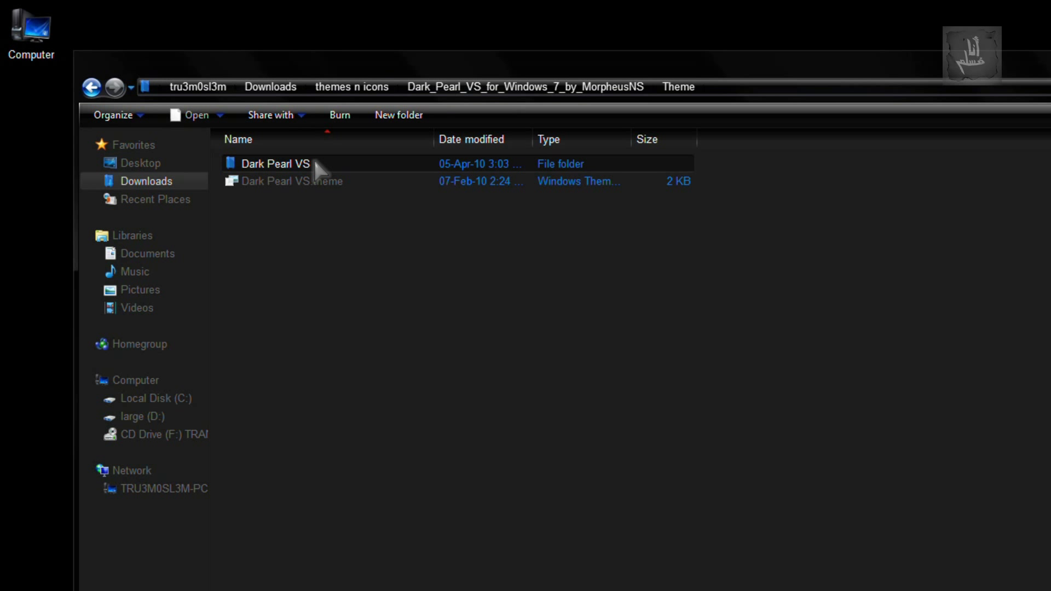
{"action": "double_click", "coordinate": [315, 163]}
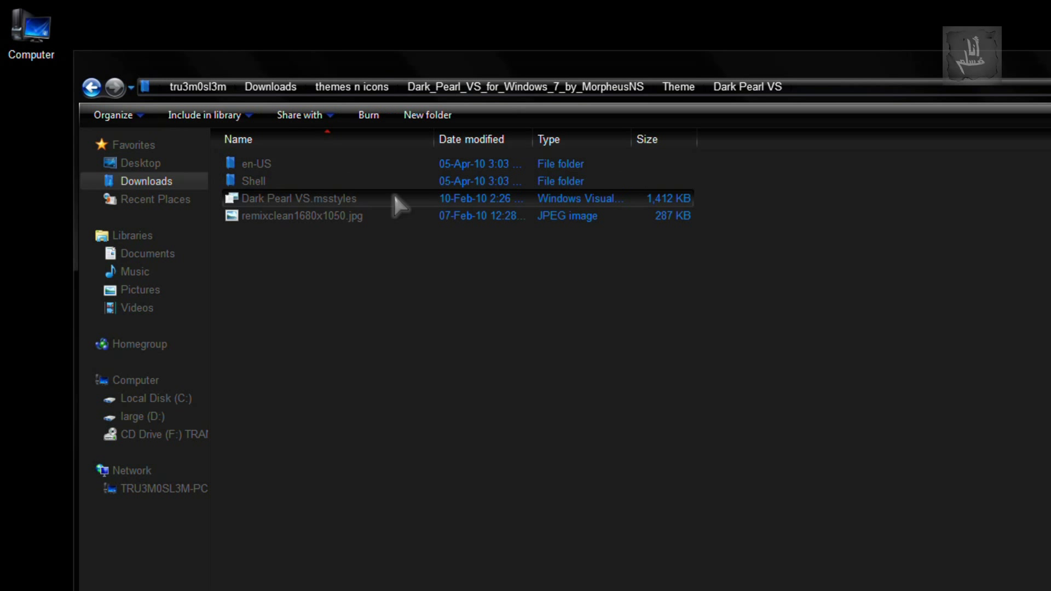
{"action": "left_click", "coordinate": [339, 202]}
{"action": "left_click", "coordinate": [525, 87]}
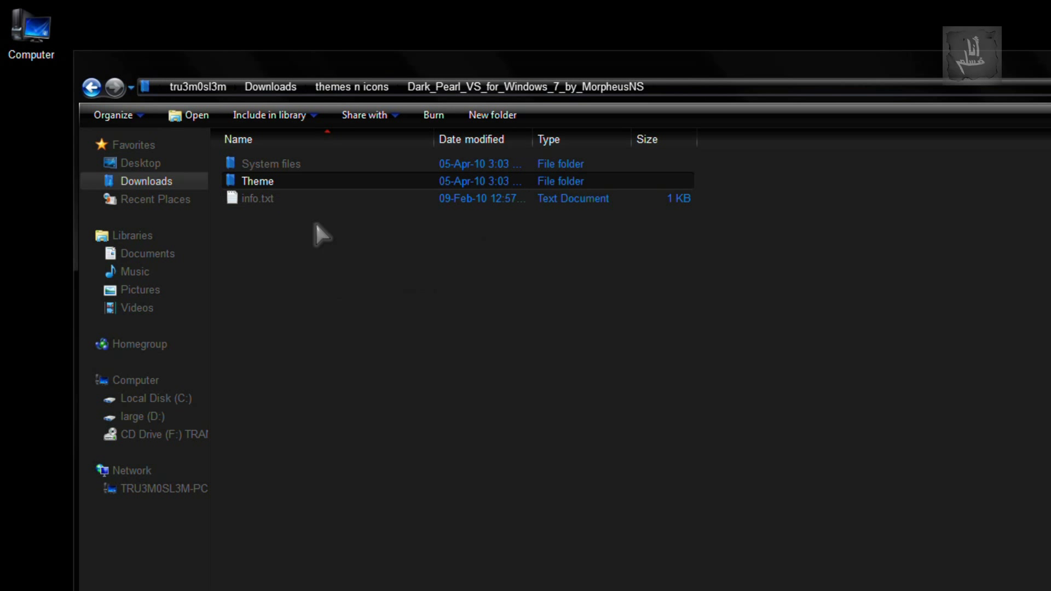
{"action": "double_click", "coordinate": [293, 181]}
Select both Theme folder items, then switch to the C:\Windows\Resources\Themes window.
{"action": "left_click_drag", "start_coordinate": [318, 224], "coordinate": [295, 179]}
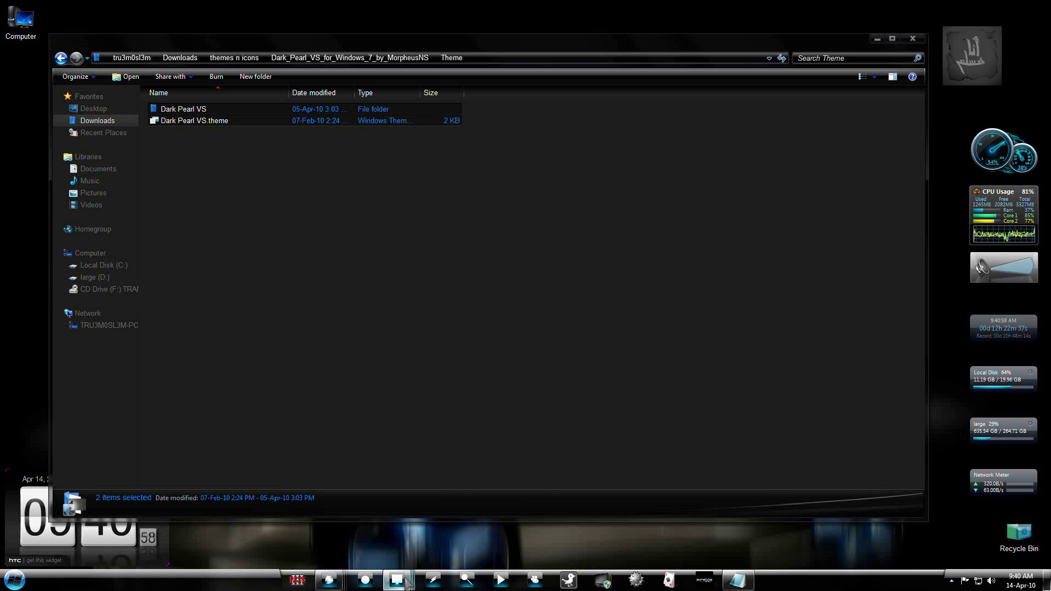
{"action": "mouse_move", "coordinate": [396, 579]}
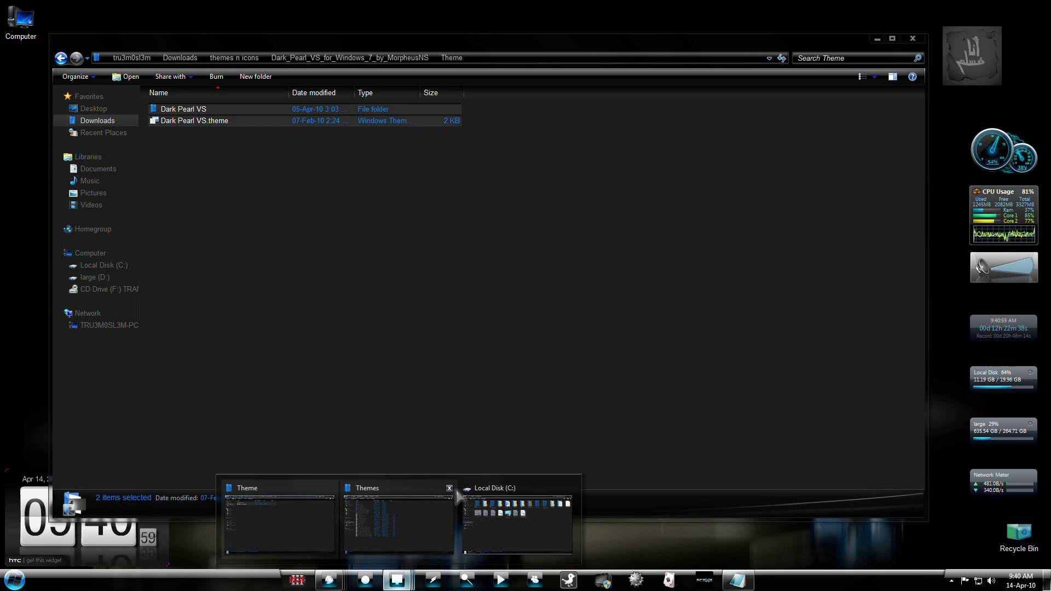
{"action": "left_click", "coordinate": [440, 509]}
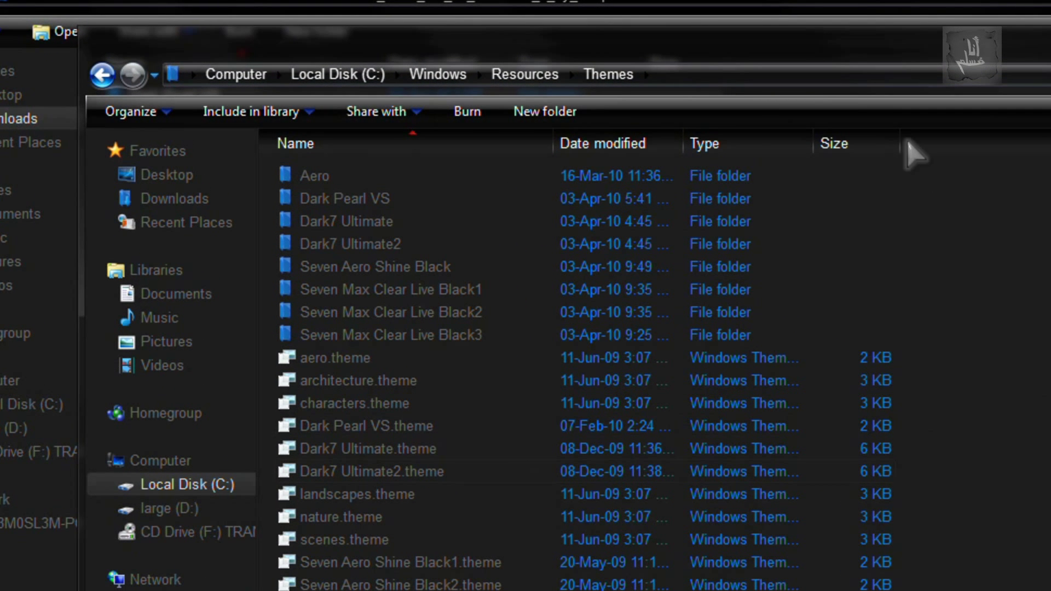
{"action": "right_click", "coordinate": [840, 2]}
{"action": "left_click", "coordinate": [941, 219]}
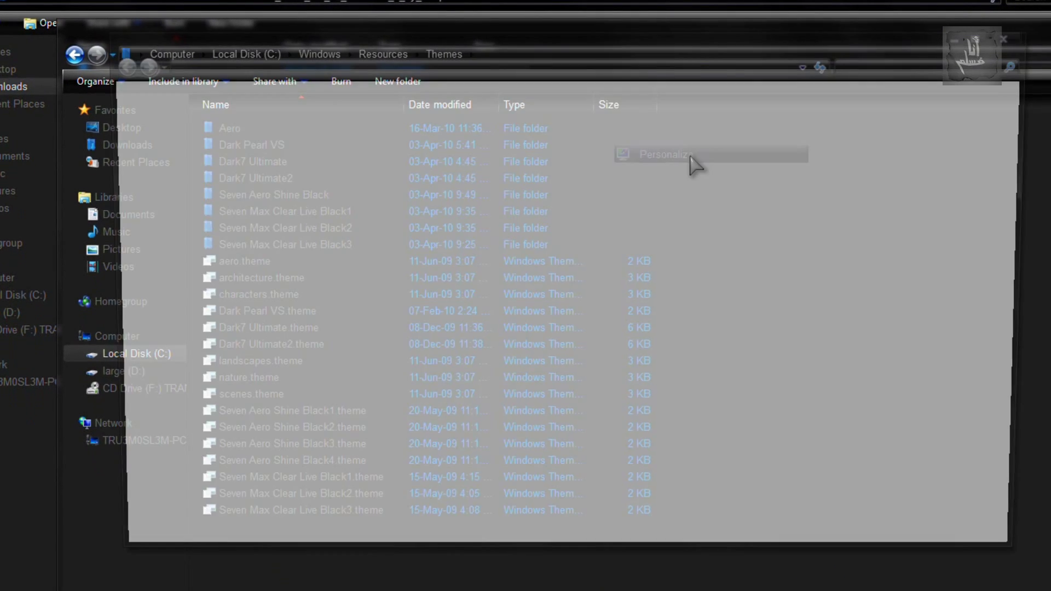
{"action": "scroll", "coordinate": [996, 413], "scroll_direction": "down", "scroll_amount": 5}
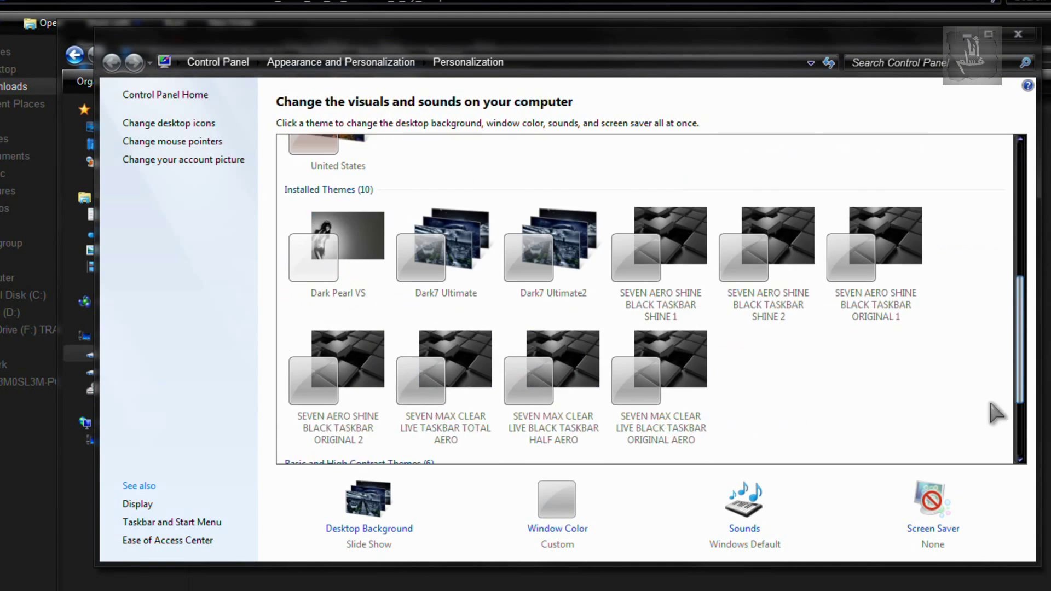
{"action": "scroll", "coordinate": [996, 413], "scroll_direction": "down", "scroll_amount": 2}
{"action": "scroll", "coordinate": [383, 247], "scroll_direction": "up", "scroll_amount": 2}
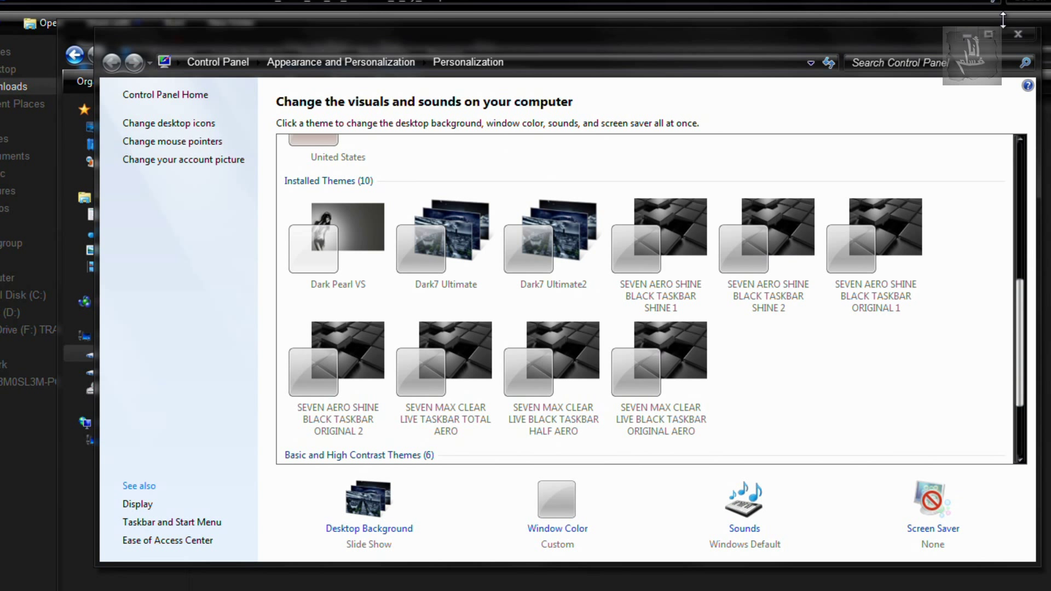
{"action": "left_click_drag", "start_coordinate": [1019, 307], "coordinate": [1021, 207]}
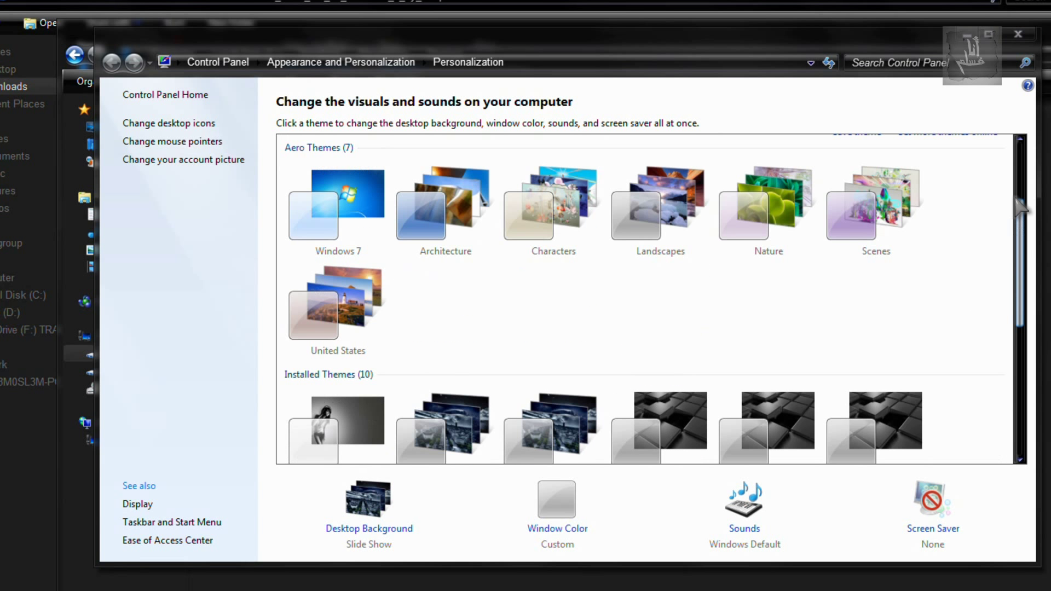
{"action": "scroll", "coordinate": [684, 169], "scroll_direction": "up", "scroll_amount": 3}
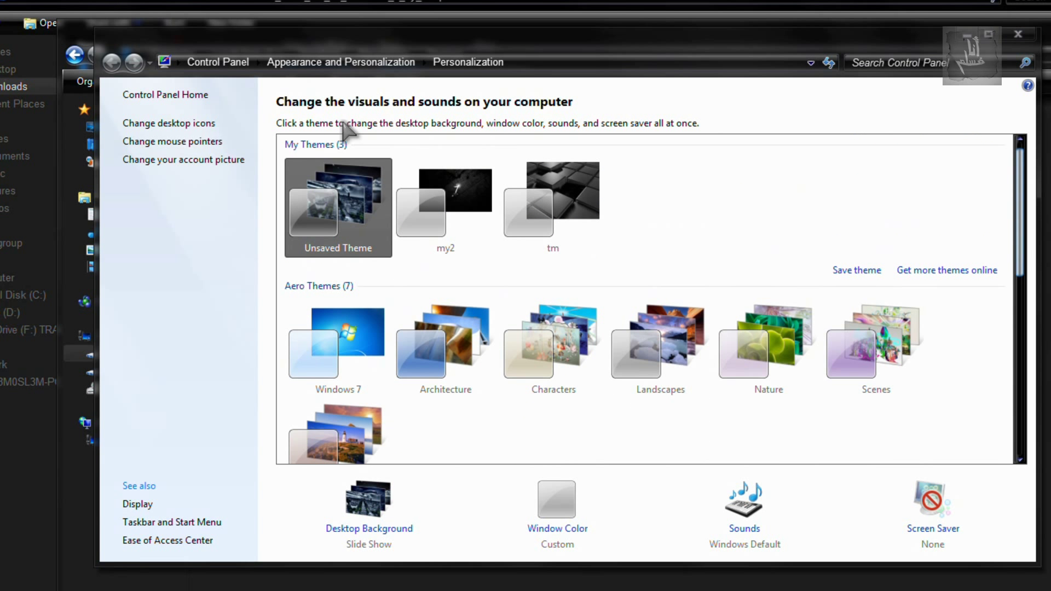
{"action": "left_click", "coordinate": [203, 144]}
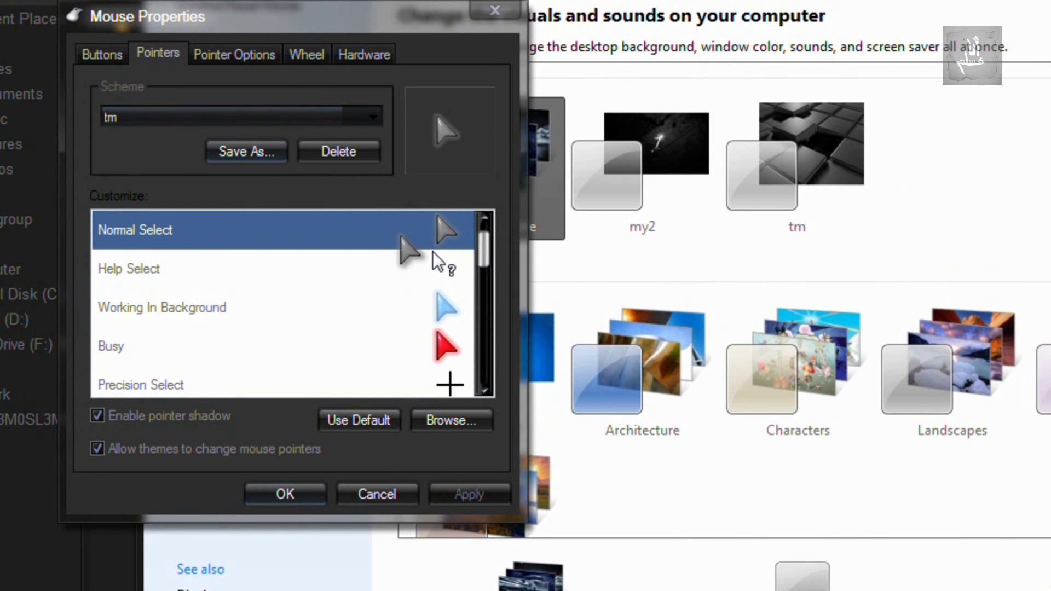
{"action": "left_click", "coordinate": [450, 420]}
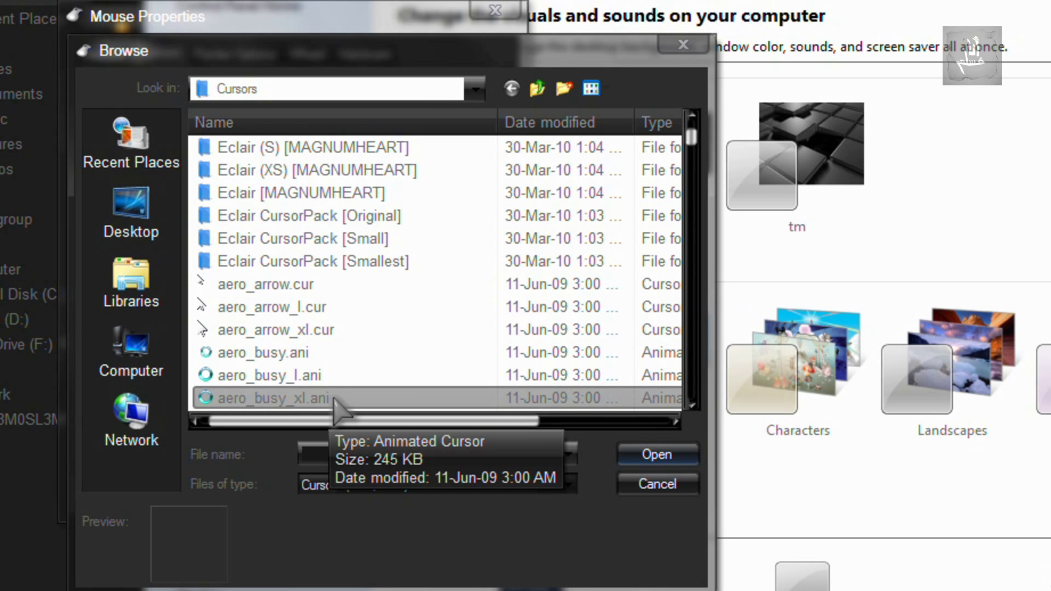
{"action": "left_click", "coordinate": [319, 329]}
{"action": "left_click", "coordinate": [427, 398]}
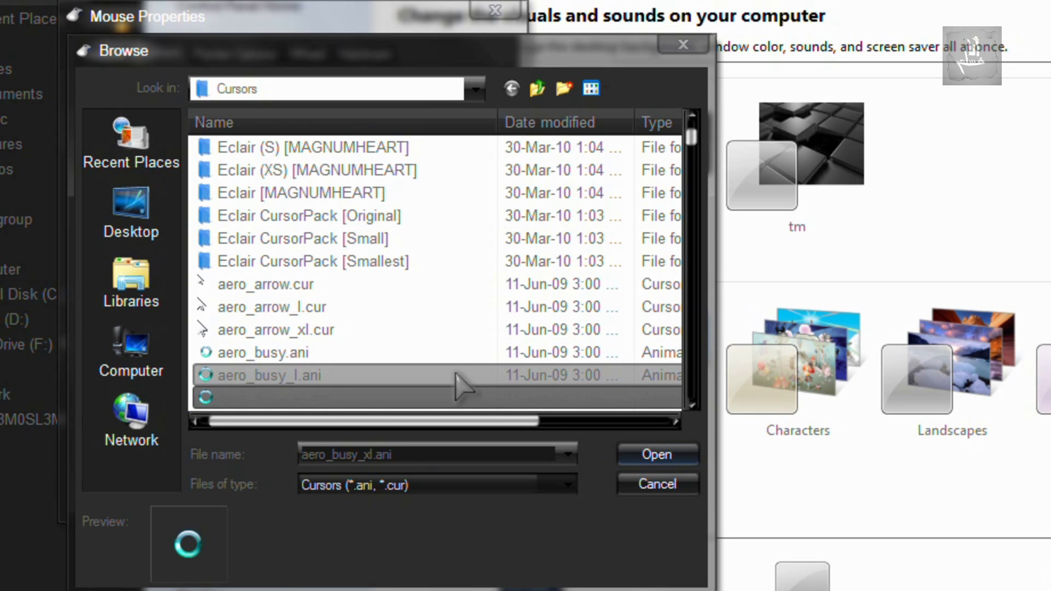
{"action": "left_click", "coordinate": [657, 484]}
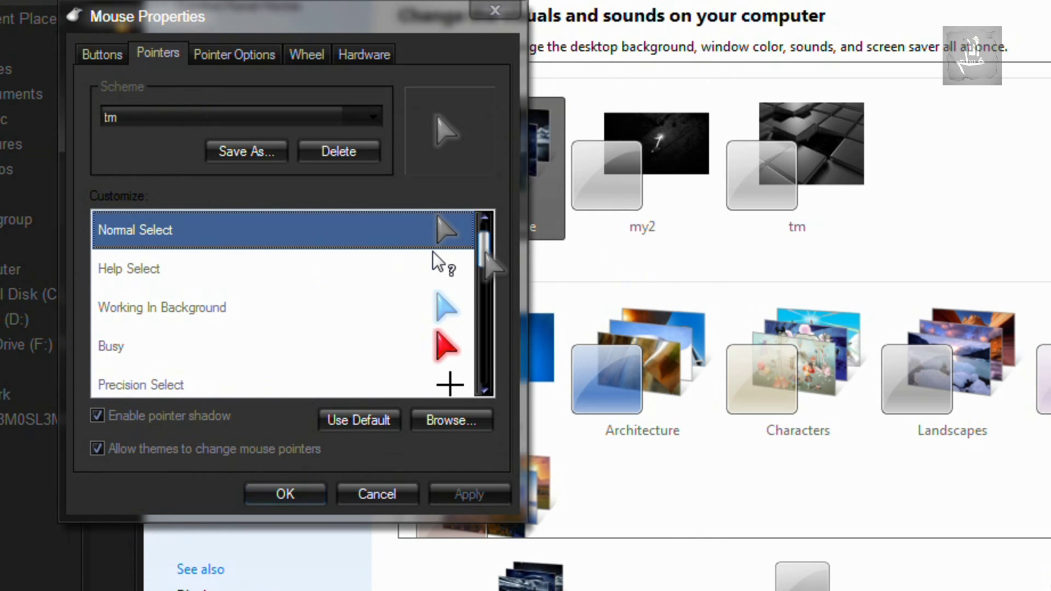
{"action": "scroll", "coordinate": [488, 276], "scroll_direction": "down", "scroll_amount": 1}
{"action": "scroll", "coordinate": [487, 277], "scroll_direction": "down", "scroll_amount": 1}
{"action": "scroll", "coordinate": [484, 246], "scroll_direction": "up", "scroll_amount": 3}
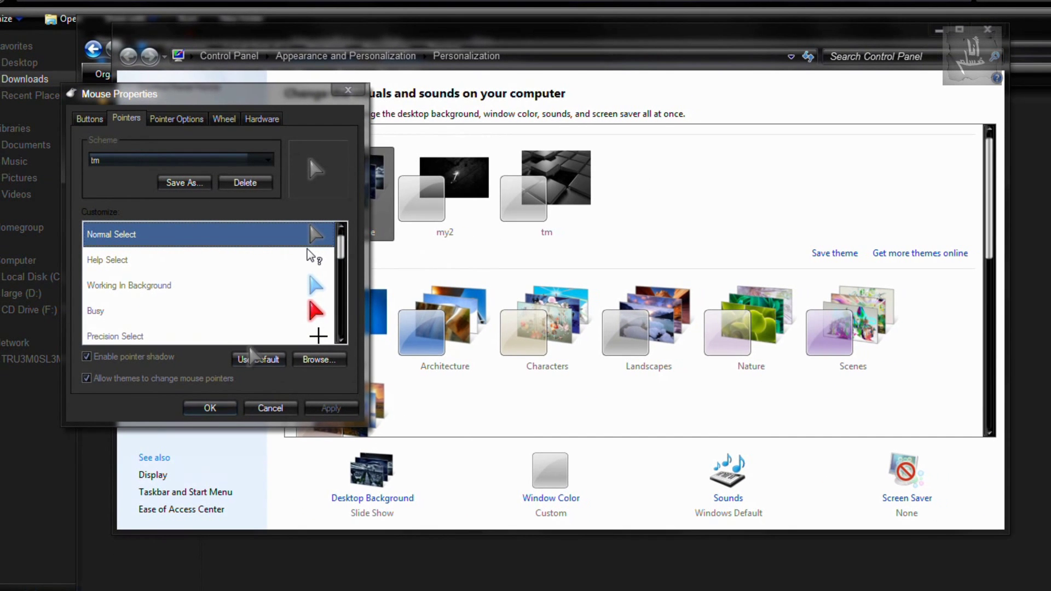
{"action": "left_click", "coordinate": [273, 407]}
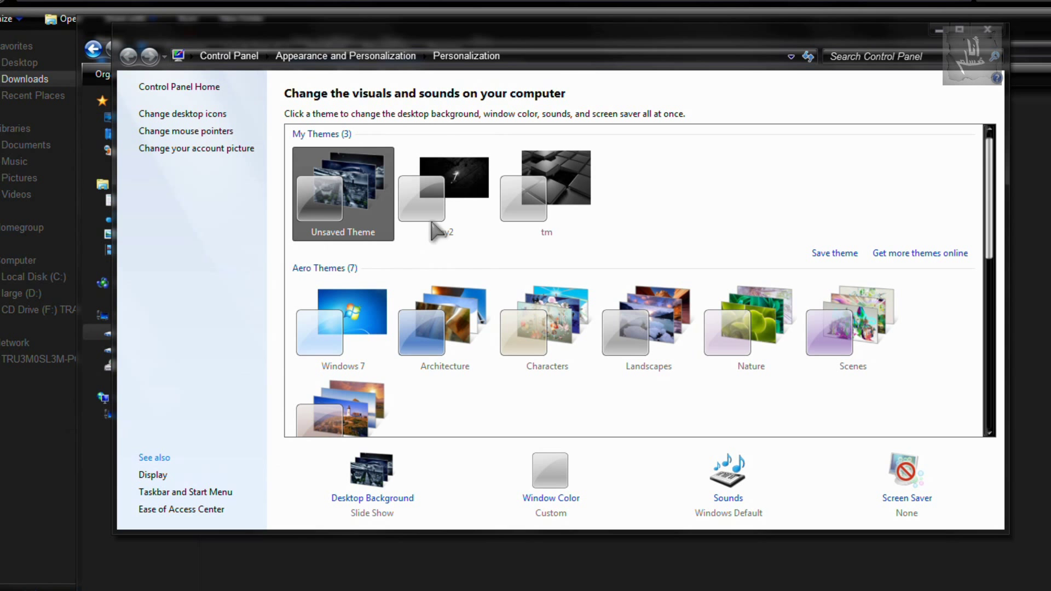
{"action": "scroll", "coordinate": [997, 198], "scroll_direction": "down", "scroll_amount": 5}
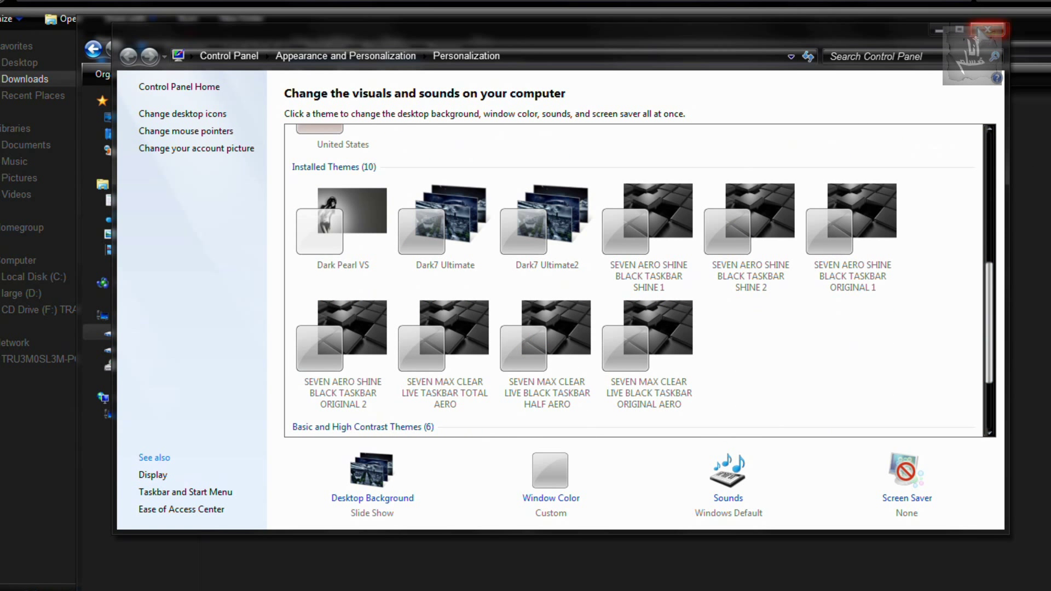
{"action": "left_click", "coordinate": [988, 29]}
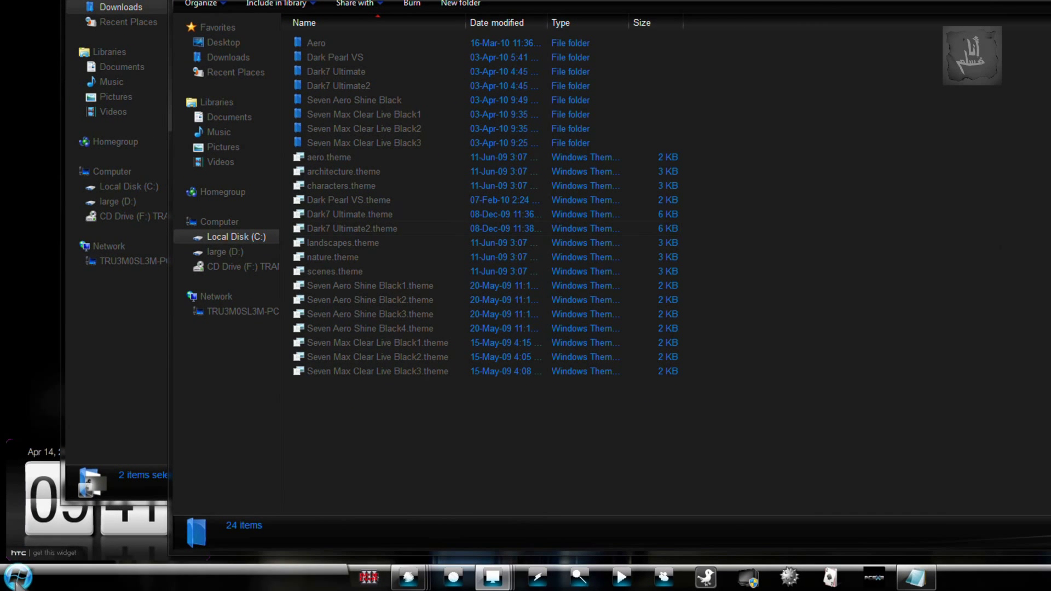
{"action": "left_click", "coordinate": [17, 580]}
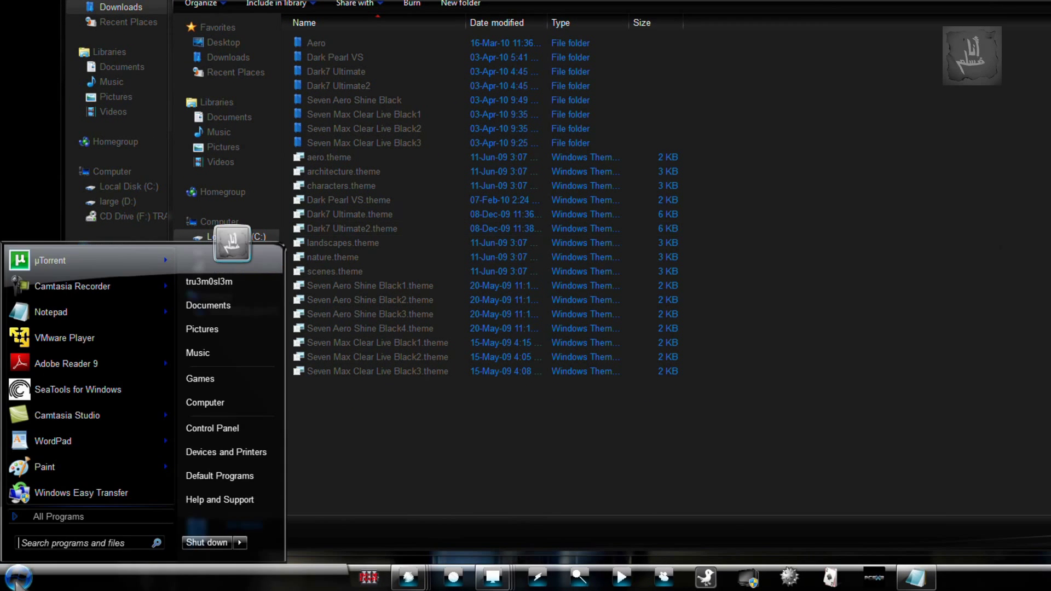
{"action": "left_click", "coordinate": [18, 580]}
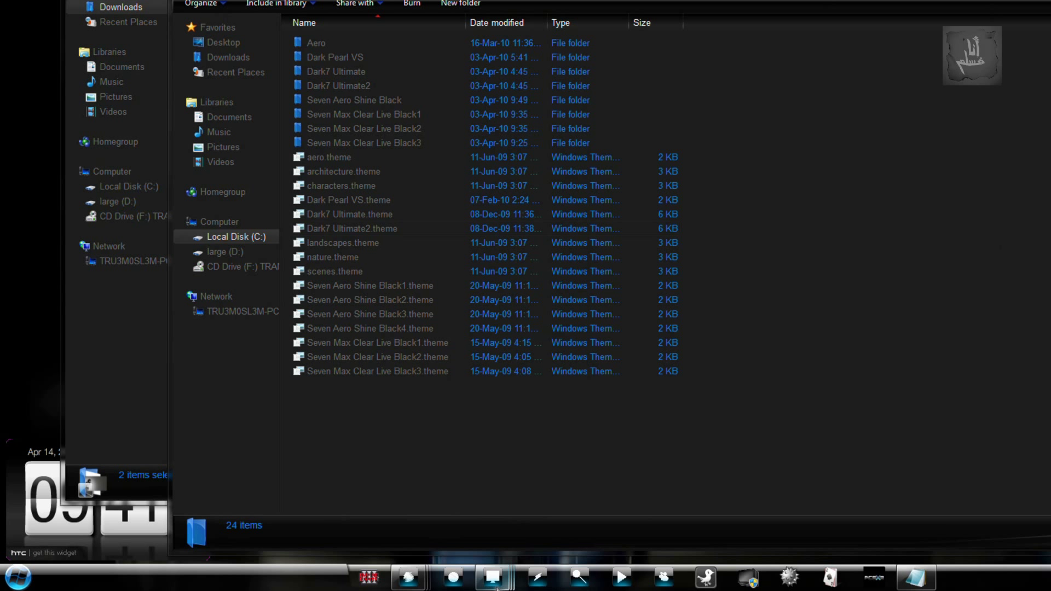
{"action": "mouse_move", "coordinate": [506, 579]}
{"action": "mouse_move", "coordinate": [408, 577]}
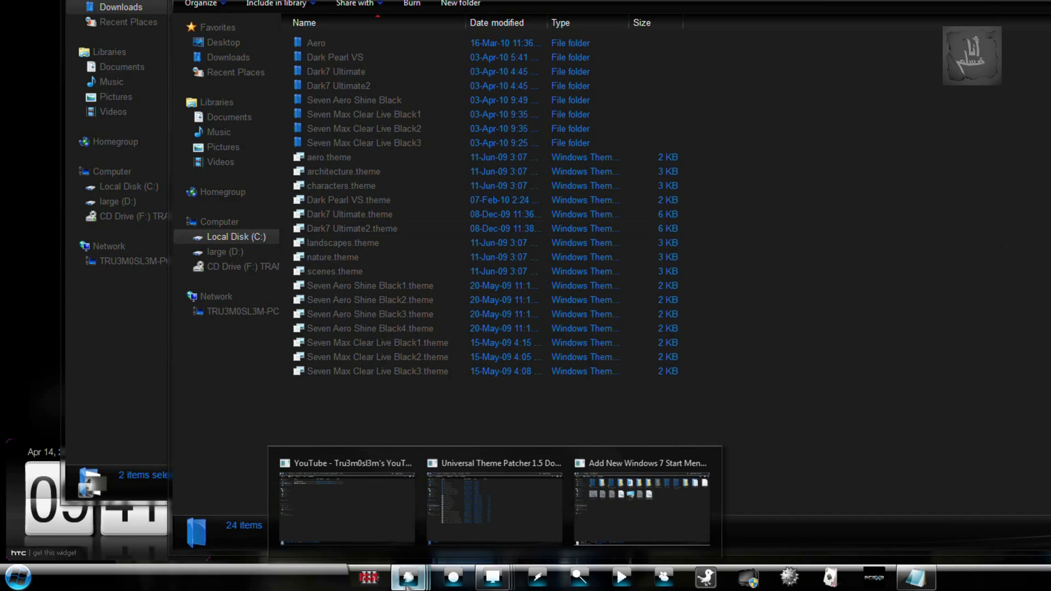
Scroll through the Windows 7 ORB Changer article's steps and back to the top.
{"action": "left_click", "coordinate": [540, 514]}
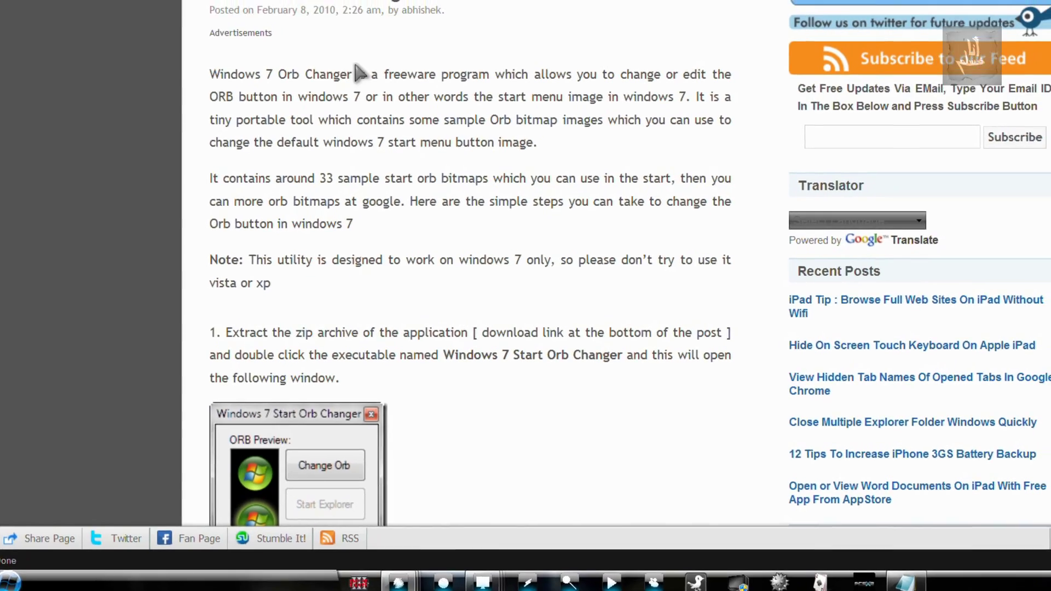
{"action": "scroll", "coordinate": [214, 248], "scroll_direction": "down", "scroll_amount": 8}
{"action": "scroll", "coordinate": [230, 257], "scroll_direction": "up", "scroll_amount": 9}
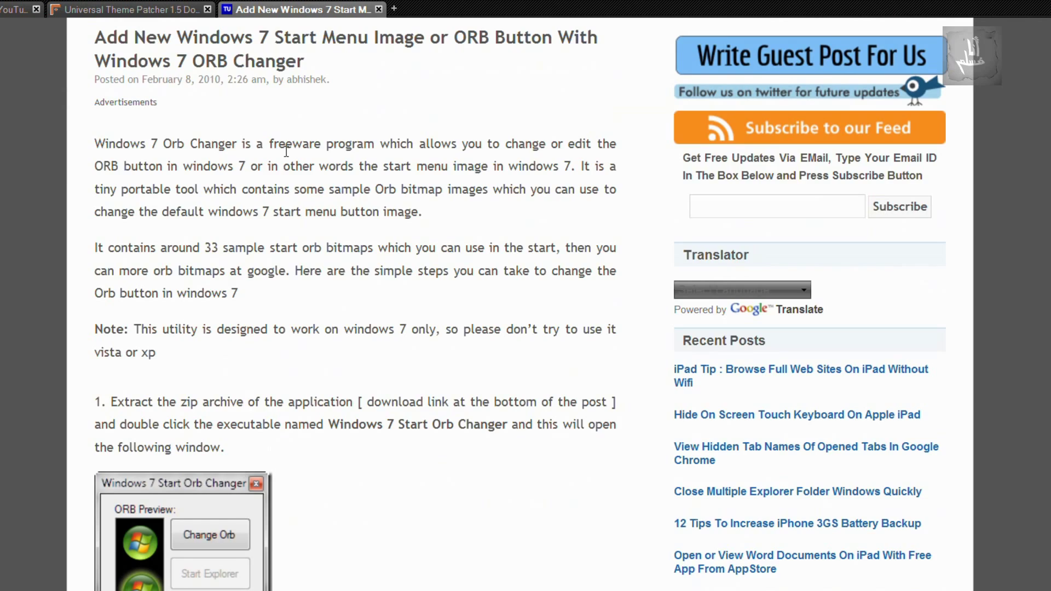
{"action": "scroll", "coordinate": [241, 268], "scroll_direction": "down", "scroll_amount": 4}
{"action": "scroll", "coordinate": [240, 266], "scroll_direction": "down", "scroll_amount": 5}
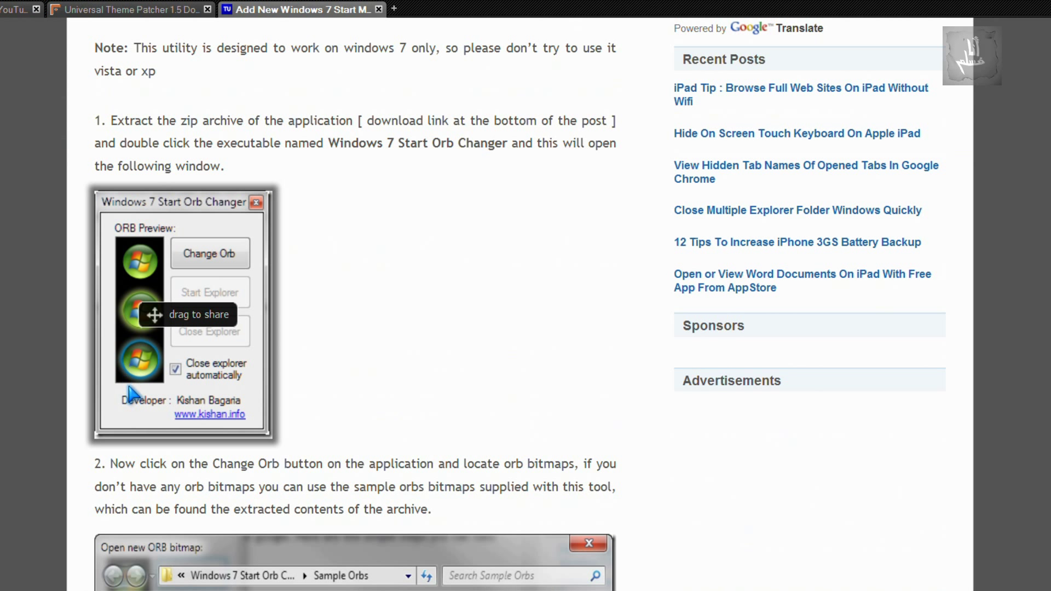
{"action": "scroll", "coordinate": [422, 317], "scroll_direction": "down", "scroll_amount": 7}
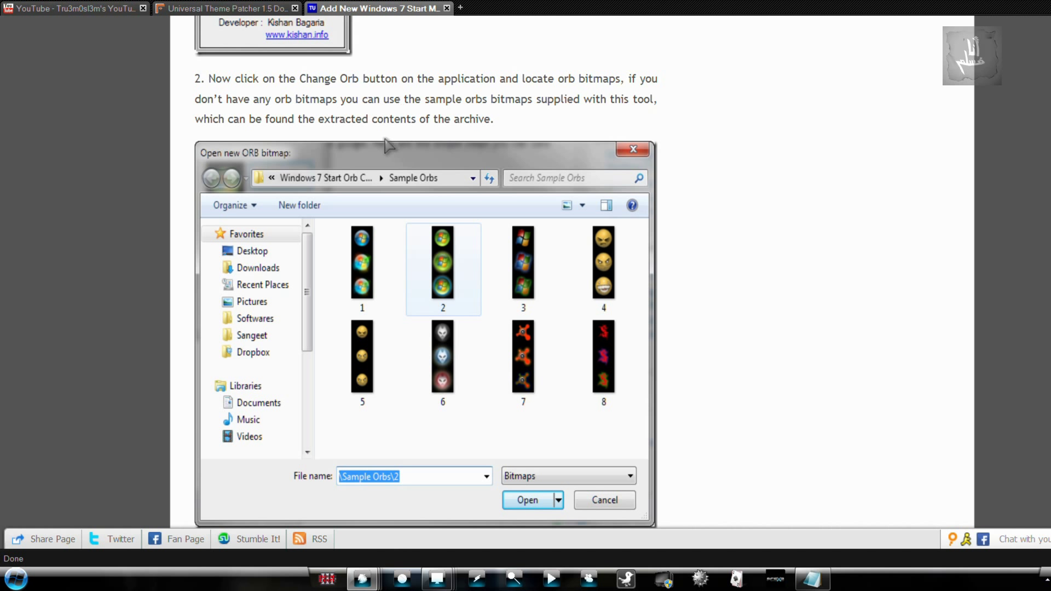
{"action": "scroll", "coordinate": [147, 244], "scroll_direction": "down", "scroll_amount": 5}
{"action": "scroll", "coordinate": [152, 239], "scroll_direction": "up", "scroll_amount": 3}
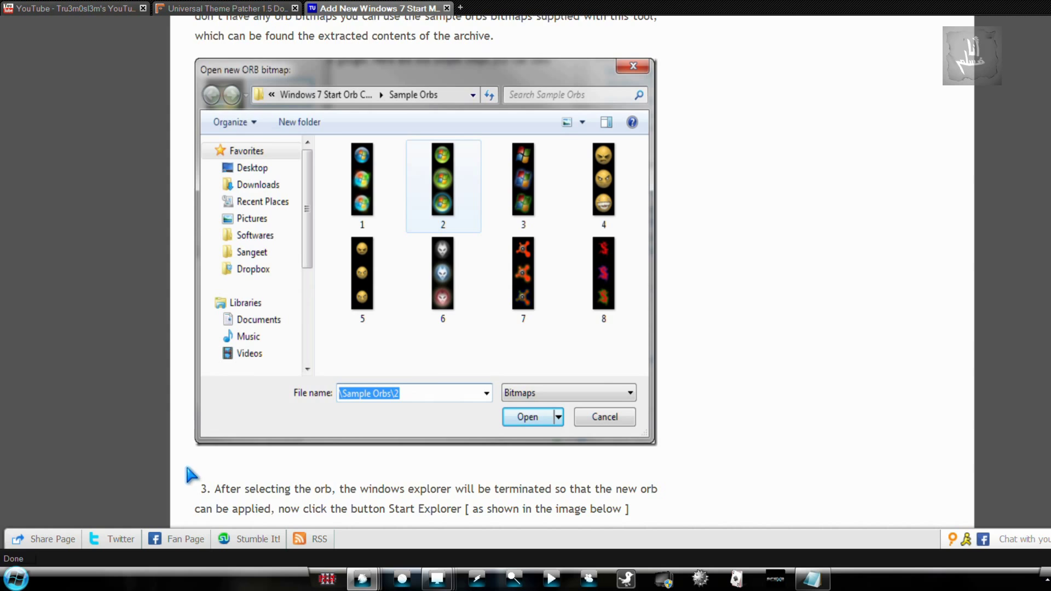
{"action": "scroll", "coordinate": [191, 475], "scroll_direction": "up", "scroll_amount": 4}
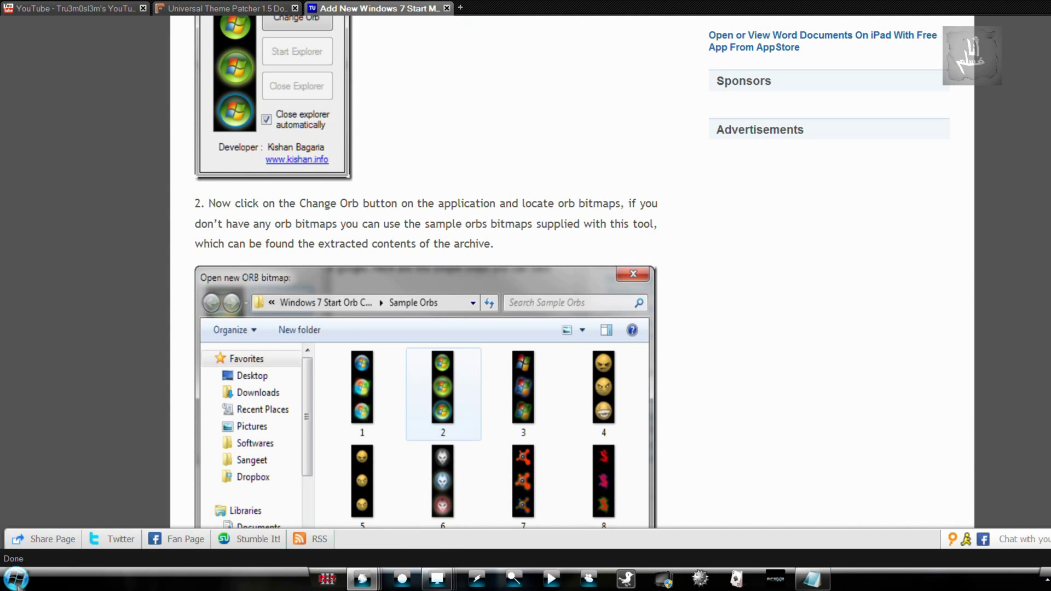
{"action": "scroll", "coordinate": [126, 350], "scroll_direction": "up", "scroll_amount": 10}
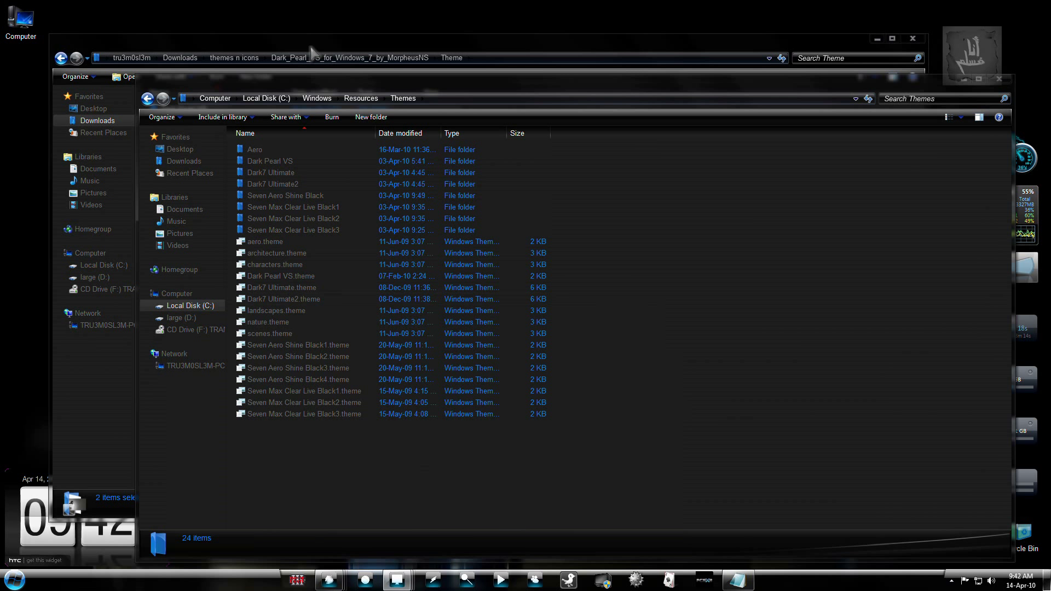
Bring the other Explorer window forward, go up to the theme's main folder, and peek into Theme.
{"action": "left_click", "coordinate": [310, 47]}
{"action": "key", "text": "BackSpace"}
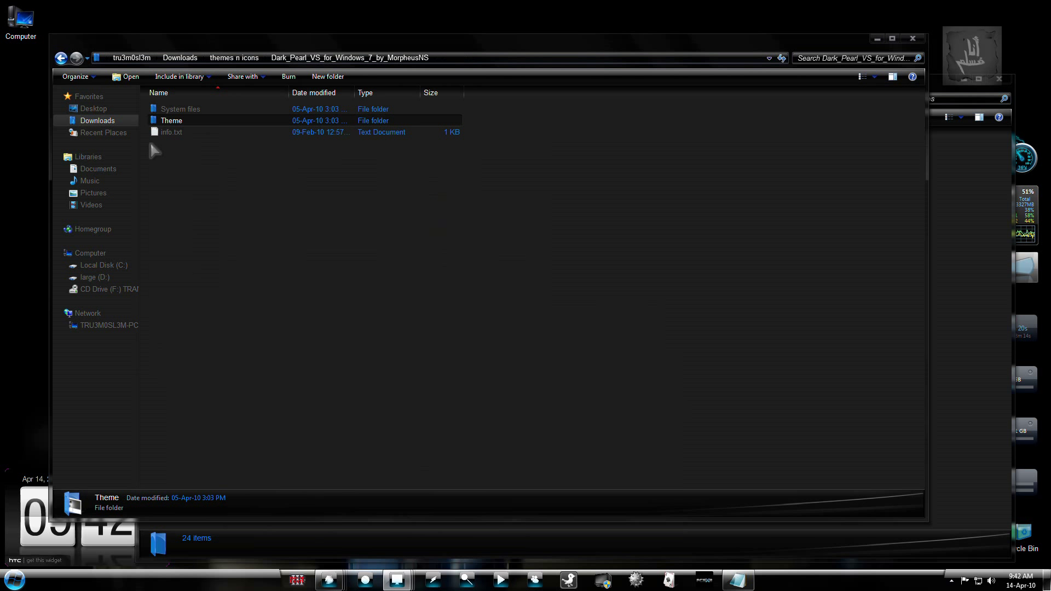
{"action": "double_click", "coordinate": [189, 121]}
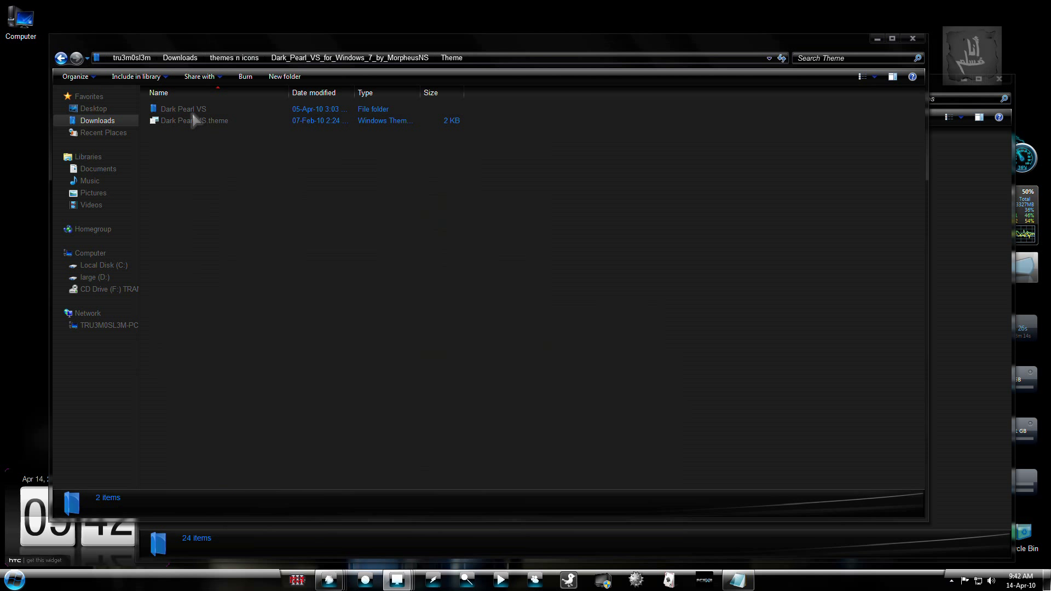
{"action": "left_click", "coordinate": [362, 62]}
Open the System files folder and select both explorer.exe and ExplorerFrame.dll.
{"action": "double_click", "coordinate": [188, 108]}
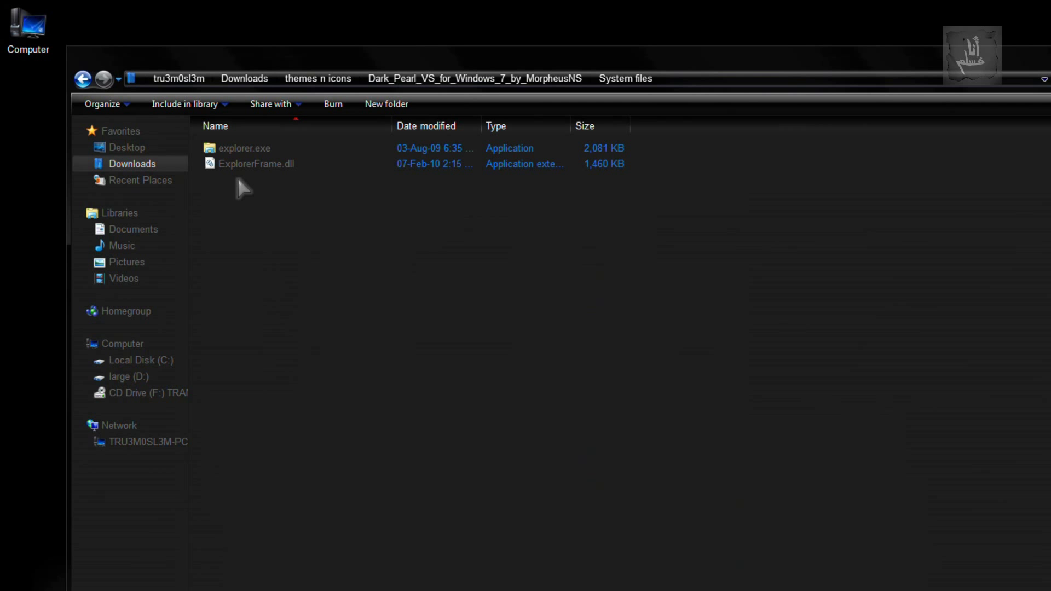
{"action": "left_click", "coordinate": [349, 206]}
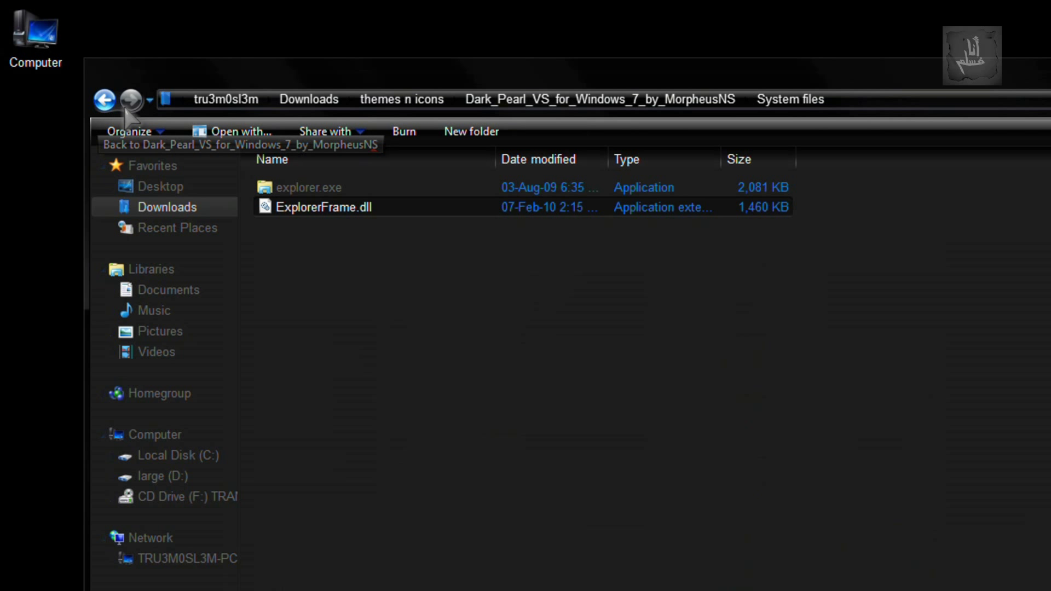
{"action": "left_click", "coordinate": [419, 467]}
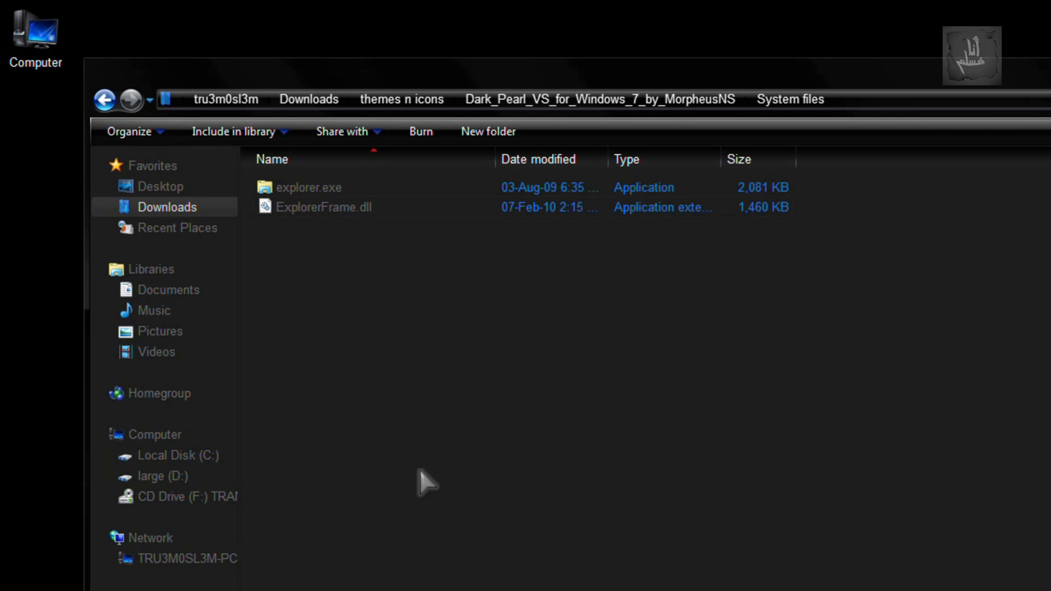
{"action": "left_click_drag", "start_coordinate": [374, 252], "coordinate": [313, 180]}
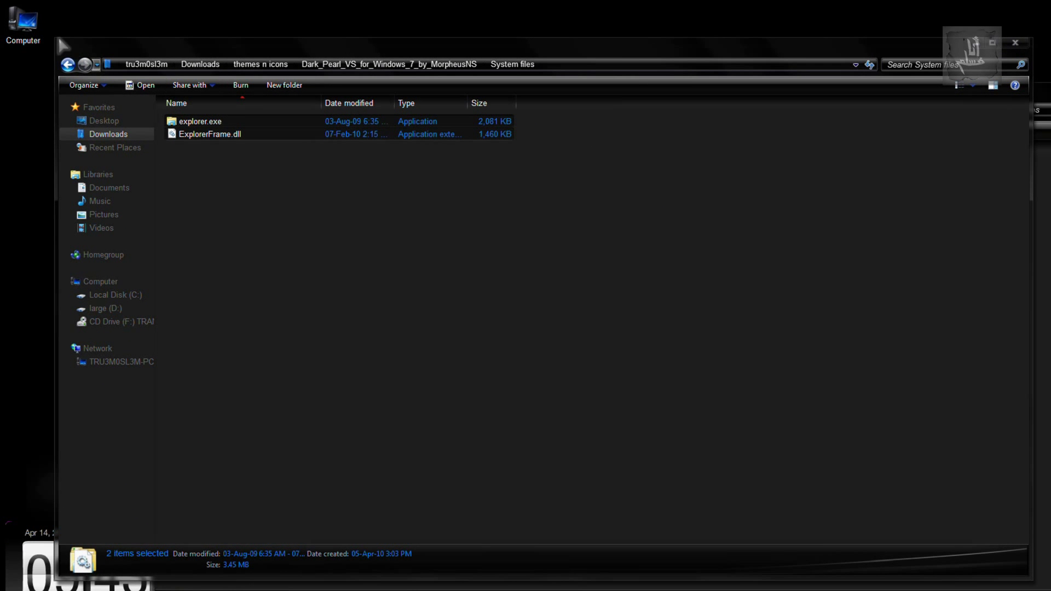
Open Computer in a new window and browse C:\Windows, selecting the twain_32 folder.
{"action": "double_click", "coordinate": [23, 24]}
{"action": "double_click", "coordinate": [304, 187]}
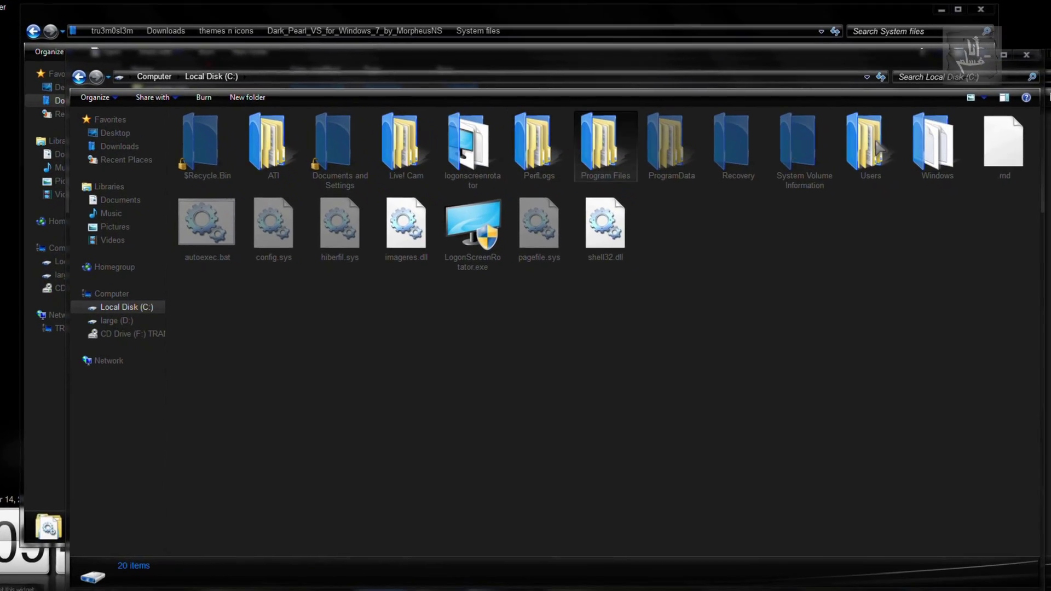
{"action": "double_click", "coordinate": [932, 145]}
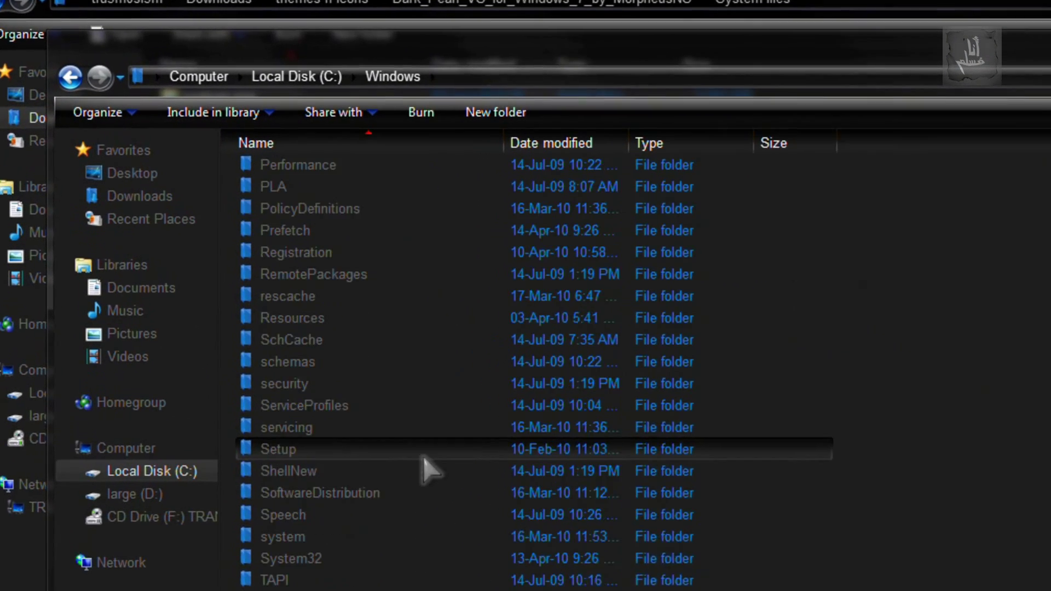
{"action": "scroll", "coordinate": [429, 469], "scroll_direction": "down", "scroll_amount": 9}
{"action": "scroll", "coordinate": [445, 538], "scroll_direction": "up", "scroll_amount": 3}
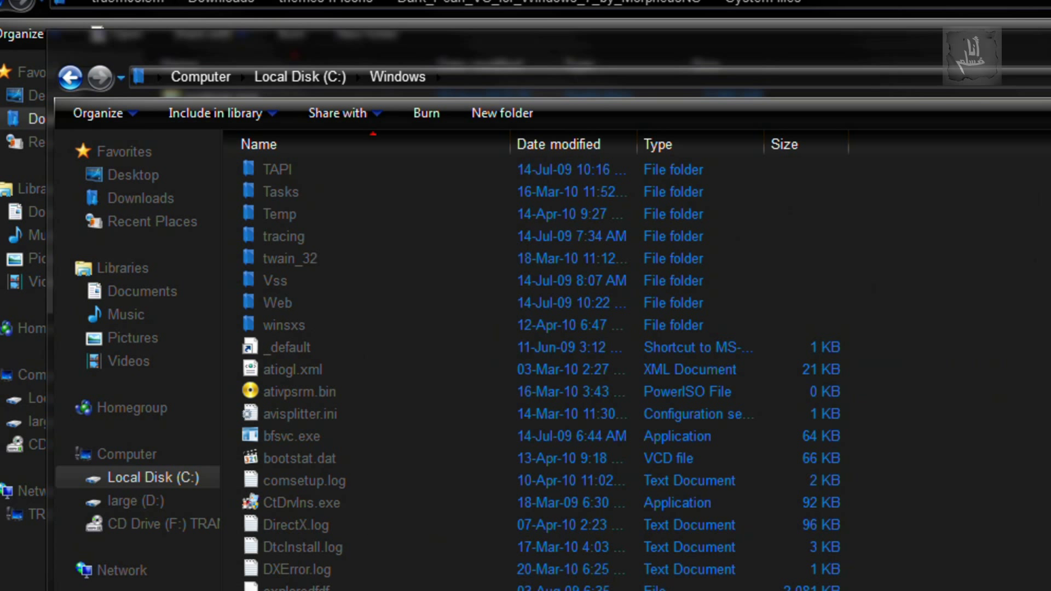
{"action": "left_click", "coordinate": [274, 281]}
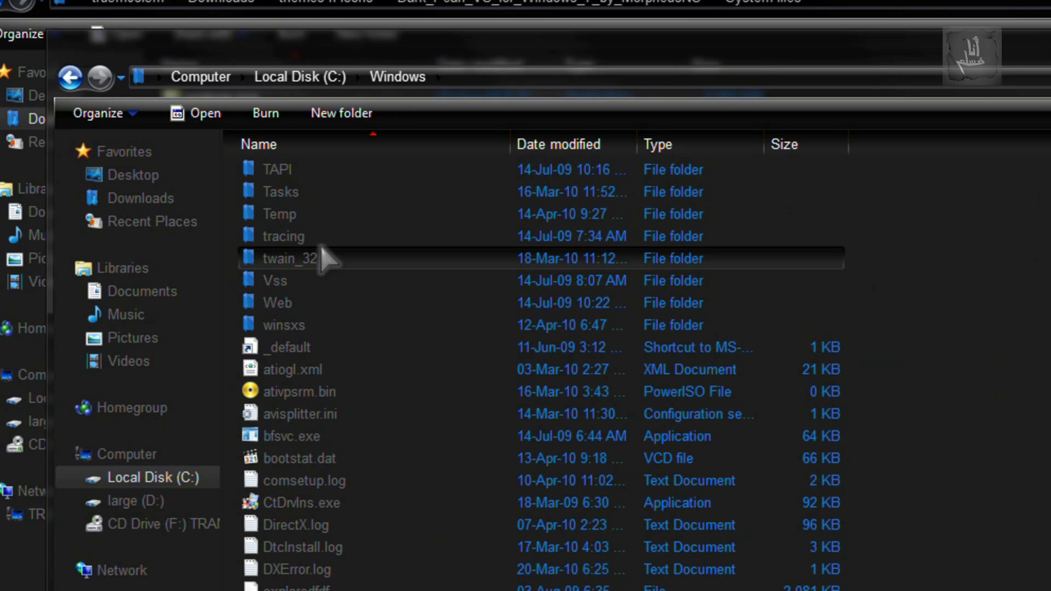
{"action": "scroll", "coordinate": [342, 235], "scroll_direction": "up", "scroll_amount": 2}
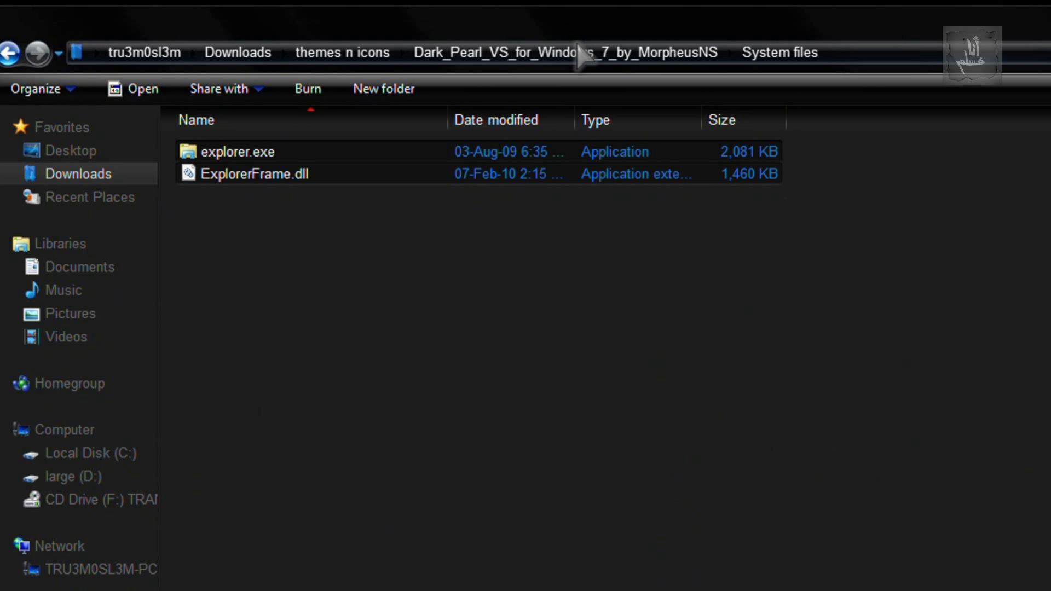
Open the theme's info.txt and highlight the included system files line and 'explorer.exe'.
{"action": "left_click", "coordinate": [560, 53]}
{"action": "double_click", "coordinate": [265, 200]}
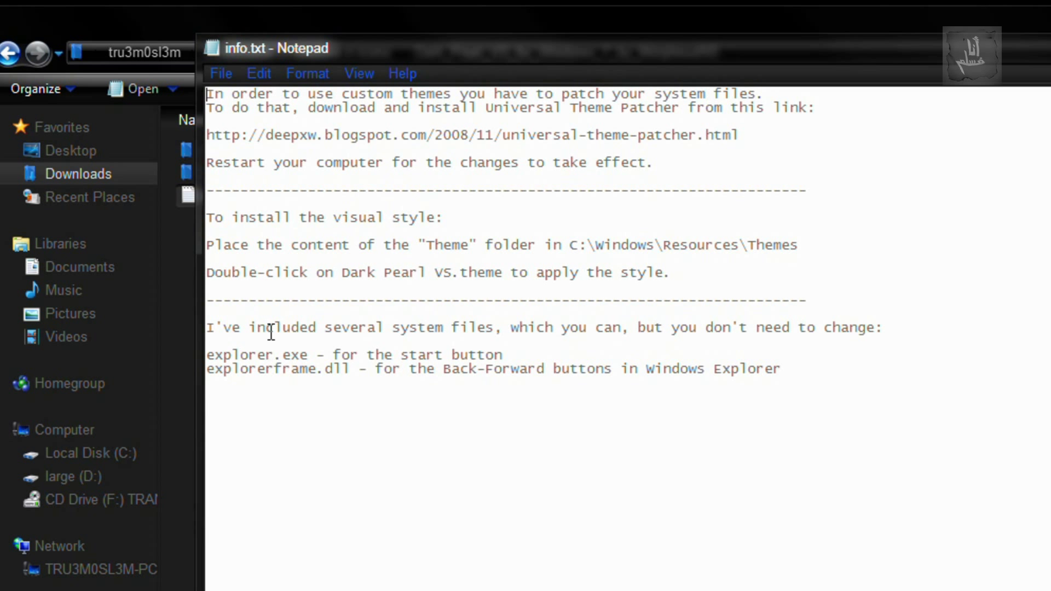
{"action": "left_click_drag", "start_coordinate": [249, 329], "coordinate": [854, 343]}
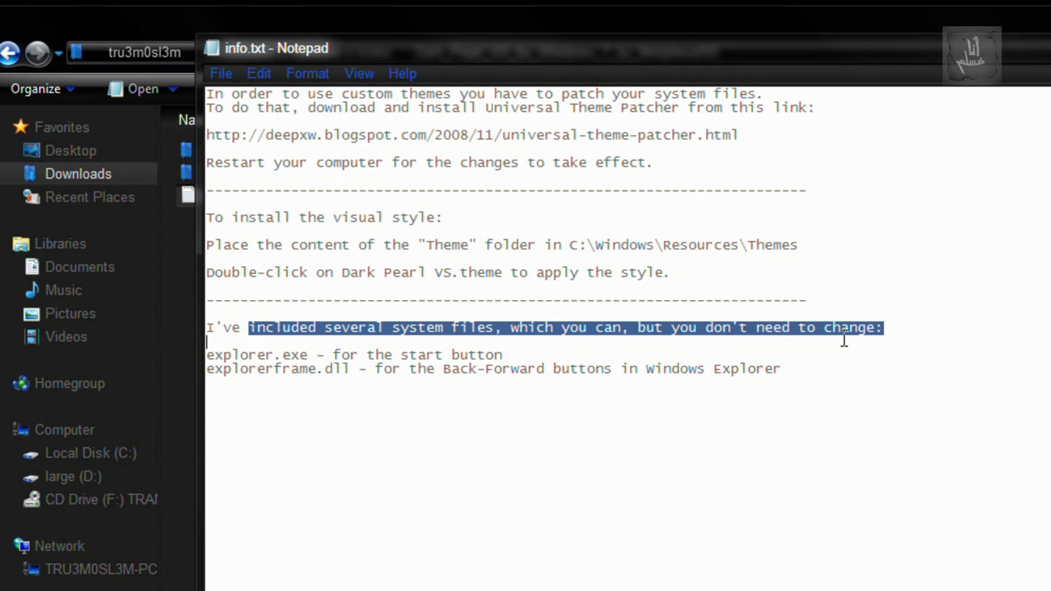
{"action": "double_click", "coordinate": [231, 358]}
Highlight the Back-Forward buttons note and the visual style install instructions in info.txt.
{"action": "left_click", "coordinate": [409, 347]}
{"action": "key", "text": "Down"}
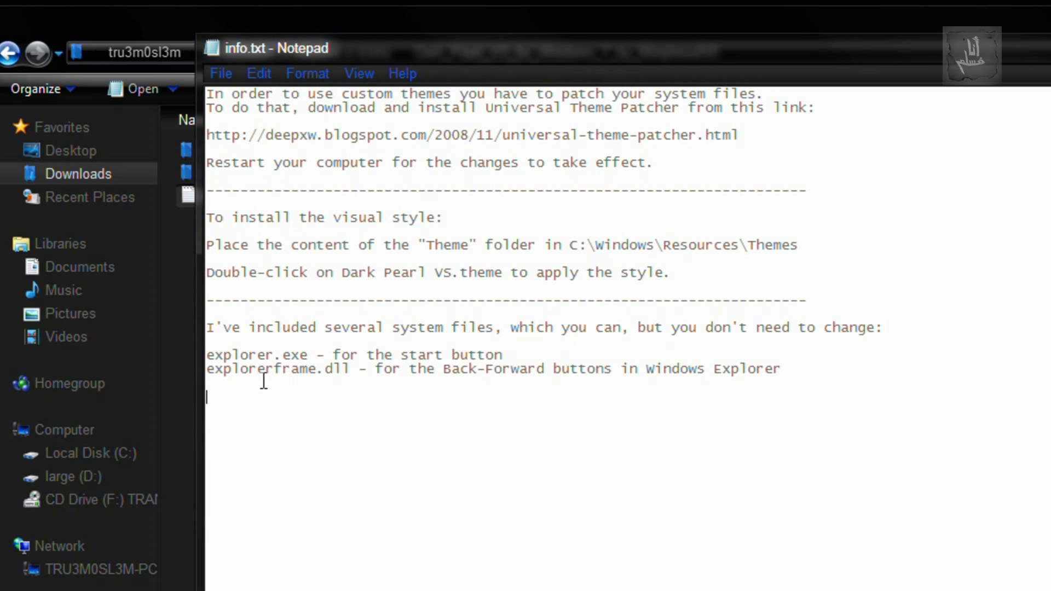
{"action": "left_click_drag", "start_coordinate": [484, 369], "coordinate": [801, 379]}
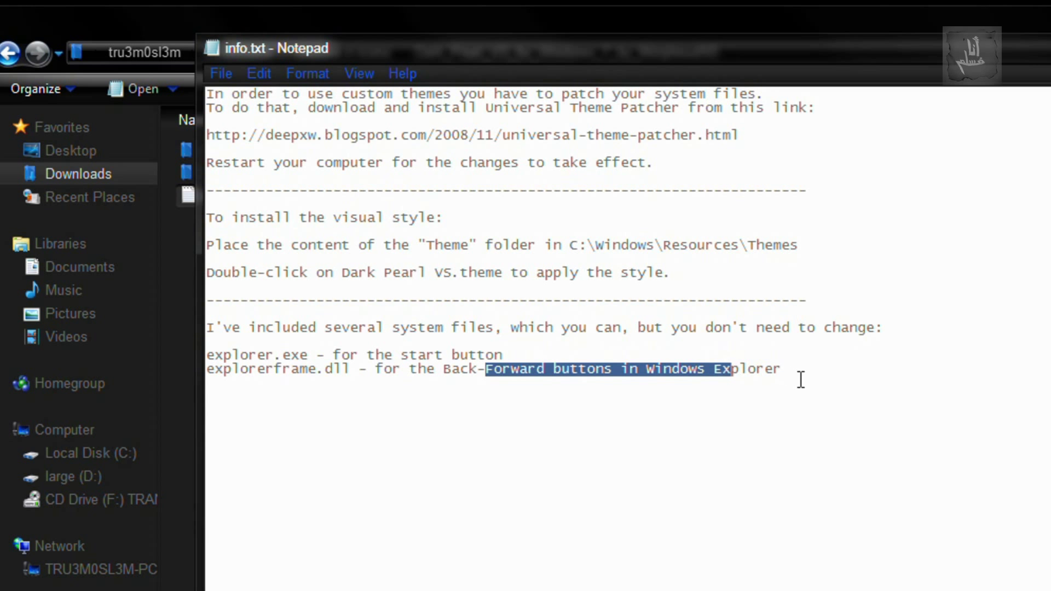
{"action": "left_click", "coordinate": [729, 407]}
{"action": "key", "text": "shift+Up"}
{"action": "key", "text": "shift+Up"}
{"action": "key", "text": "shift+Up"}
{"action": "key", "text": "shift+Up"}
{"action": "key", "text": "shift+Up"}
{"action": "key", "text": "shift+Up"}
{"action": "key", "text": "shift+Up"}
{"action": "key", "text": "shift+Up"}
{"action": "key", "text": "shift+Up"}
{"action": "key", "text": "shift+Up"}
{"action": "key", "text": "shift+Up"}
{"action": "key", "text": "shift+Up"}
{"action": "left_click", "coordinate": [610, 447]}
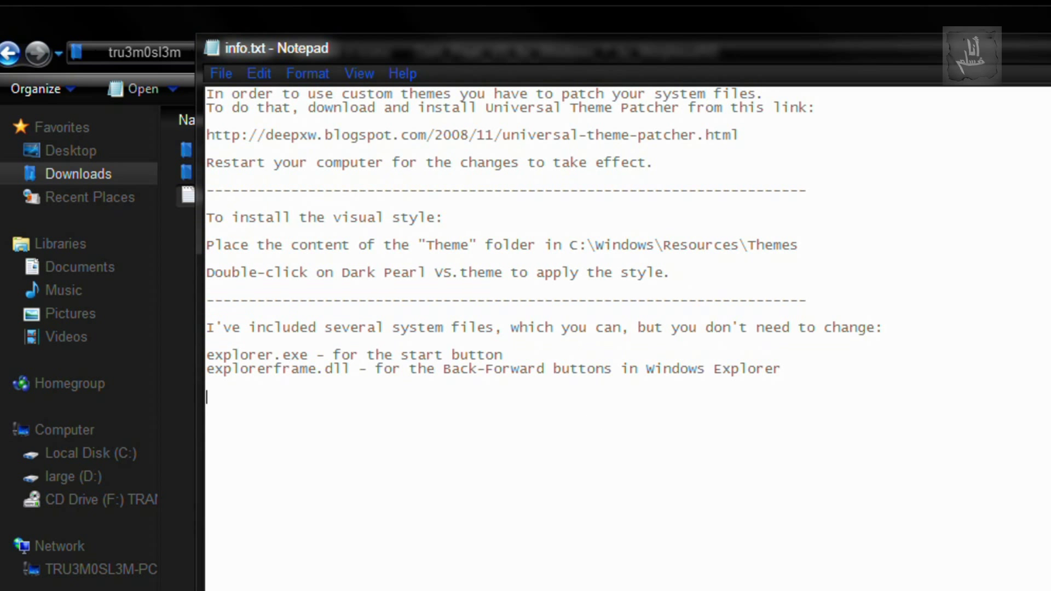
Close info.txt, go into C:\Windows\System32, and jump to ExplorerFrame.dll by typing 'eaxex'.
{"action": "key", "text": "alt+F4"}
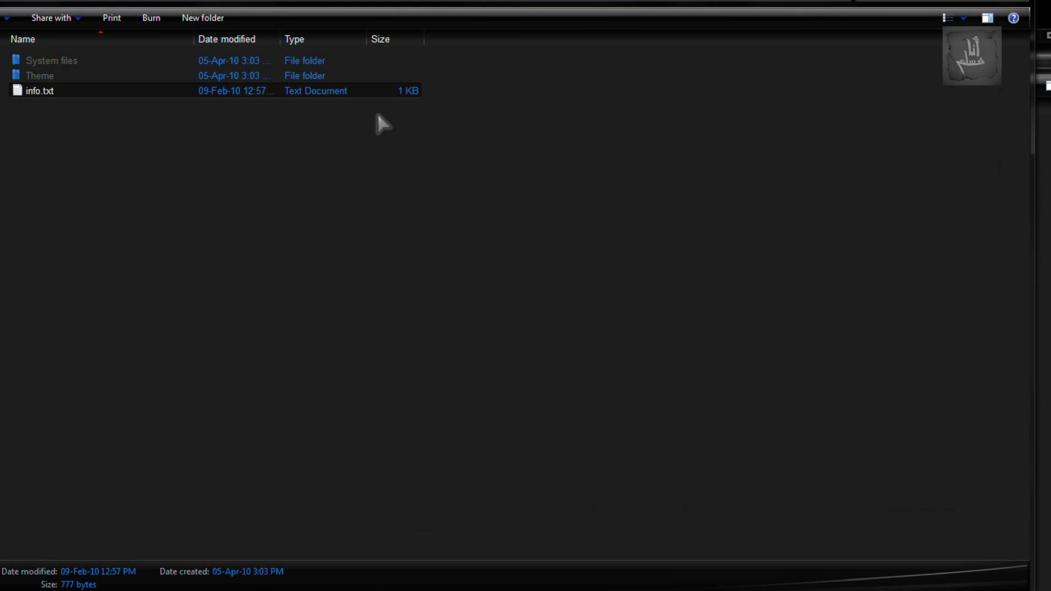
{"action": "key", "text": "alt+Left"}
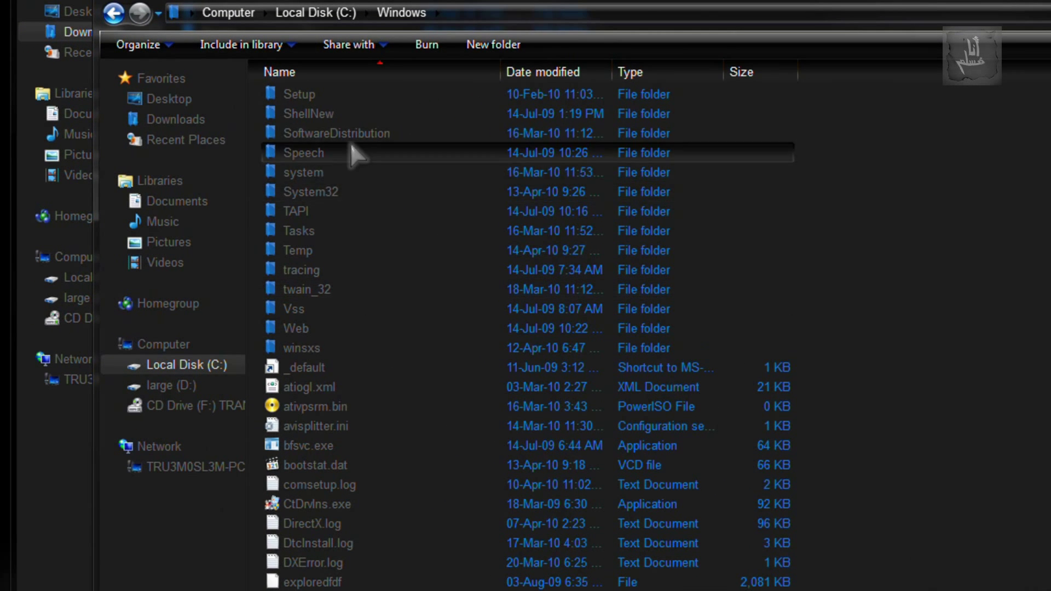
{"action": "double_click", "coordinate": [355, 187]}
{"action": "scroll", "coordinate": [403, 298], "scroll_direction": "down", "scroll_amount": 8}
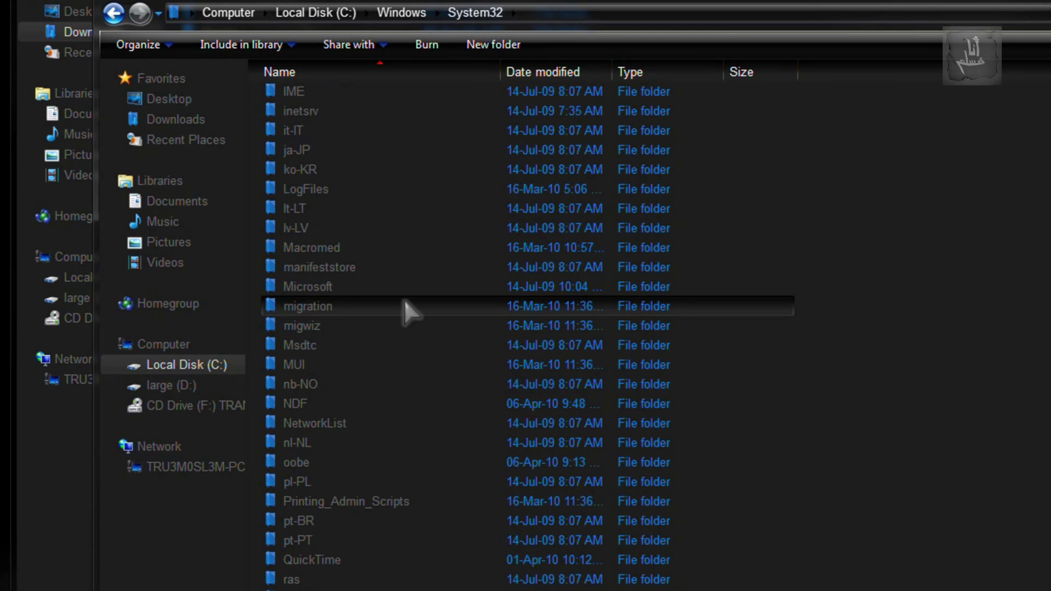
{"action": "left_click", "coordinate": [404, 302]}
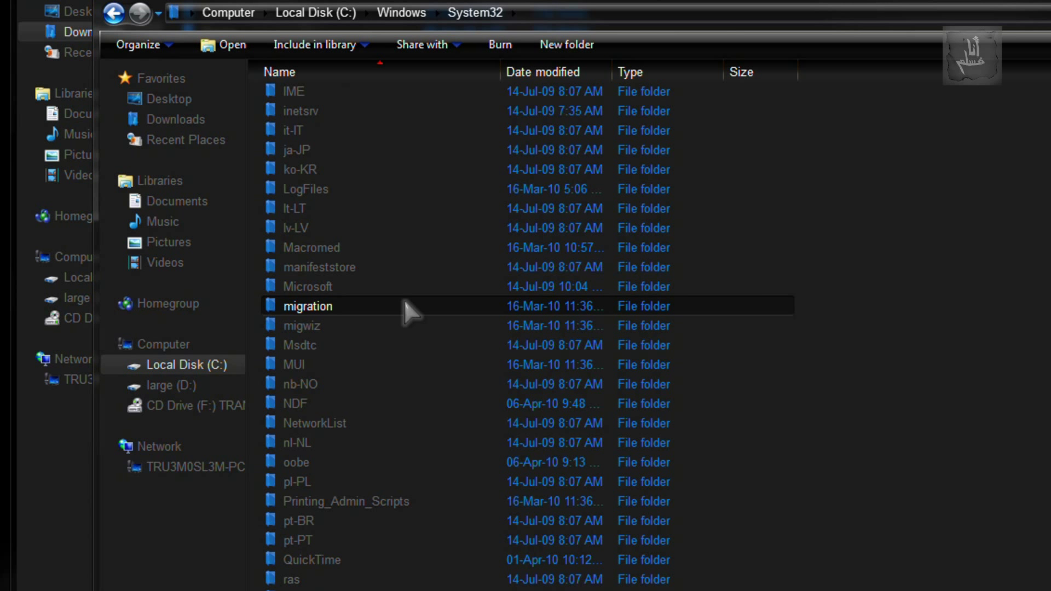
{"action": "type", "text": "ea"}
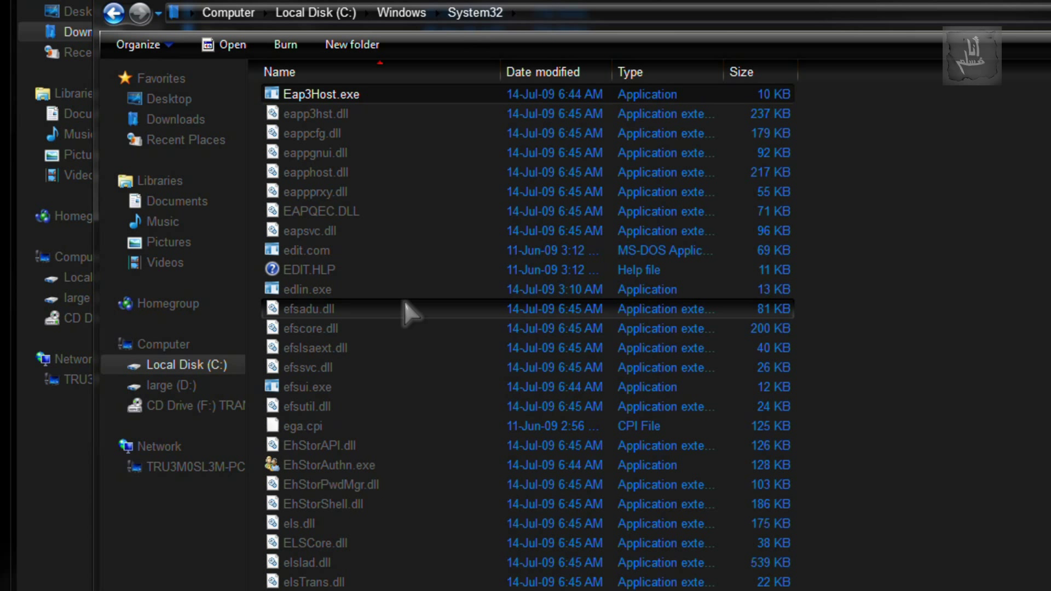
{"action": "type", "text": "x"}
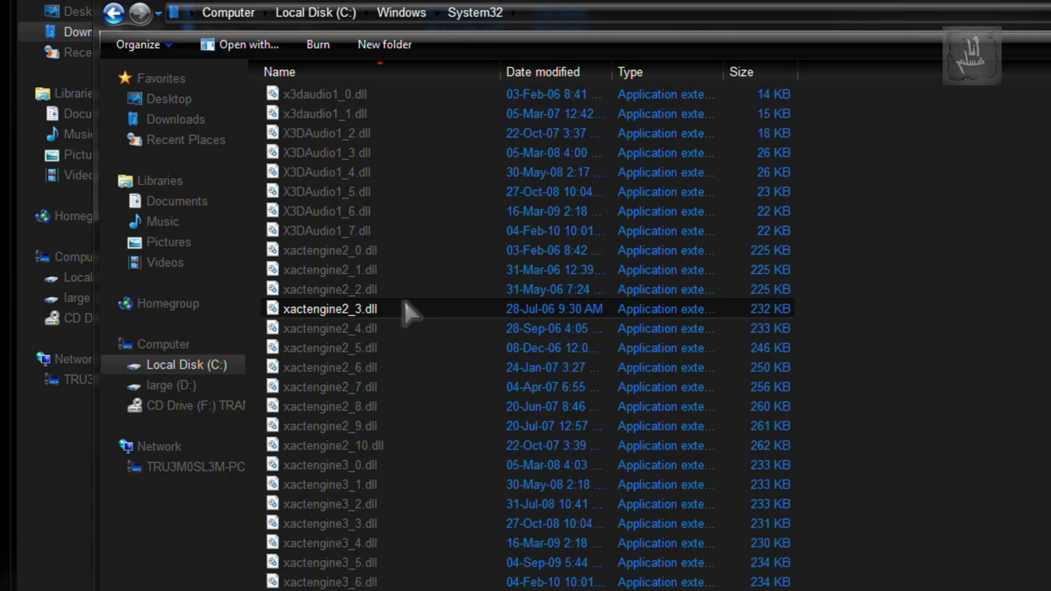
{"action": "type", "text": "ex"}
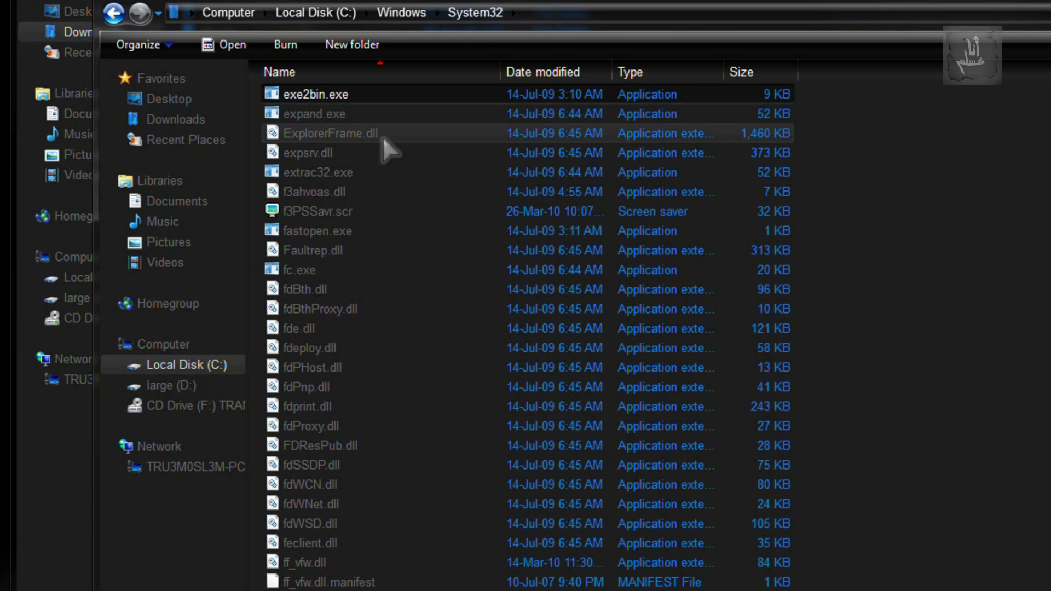
{"action": "right_click", "coordinate": [383, 137]}
On ExplorerFrame.dll's Security tab, compare Administrators' and TrustedInstaller's permissions.
{"action": "left_click", "coordinate": [441, 384]}
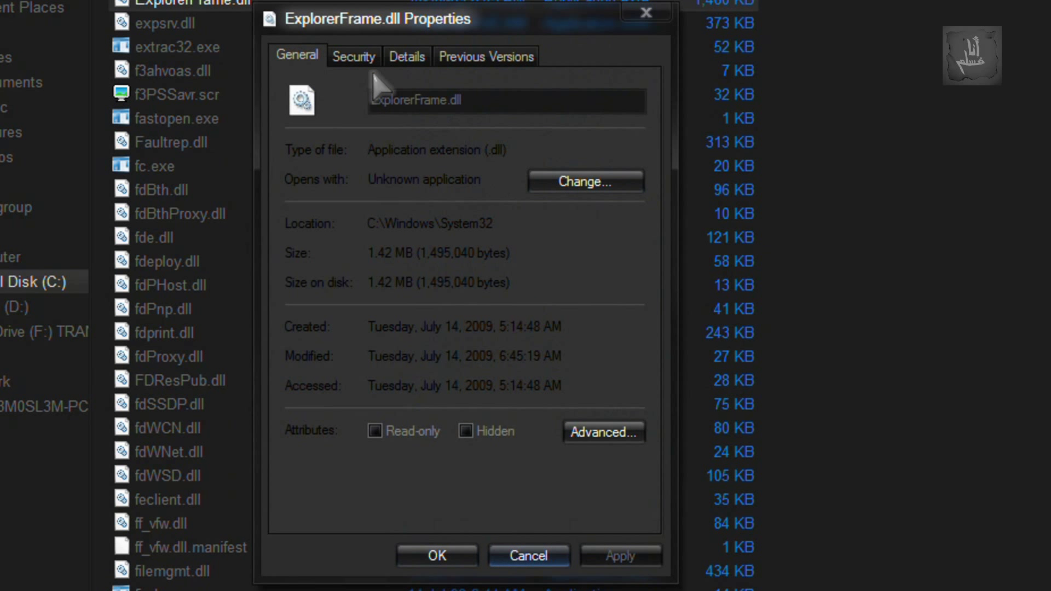
{"action": "left_click", "coordinate": [353, 57]}
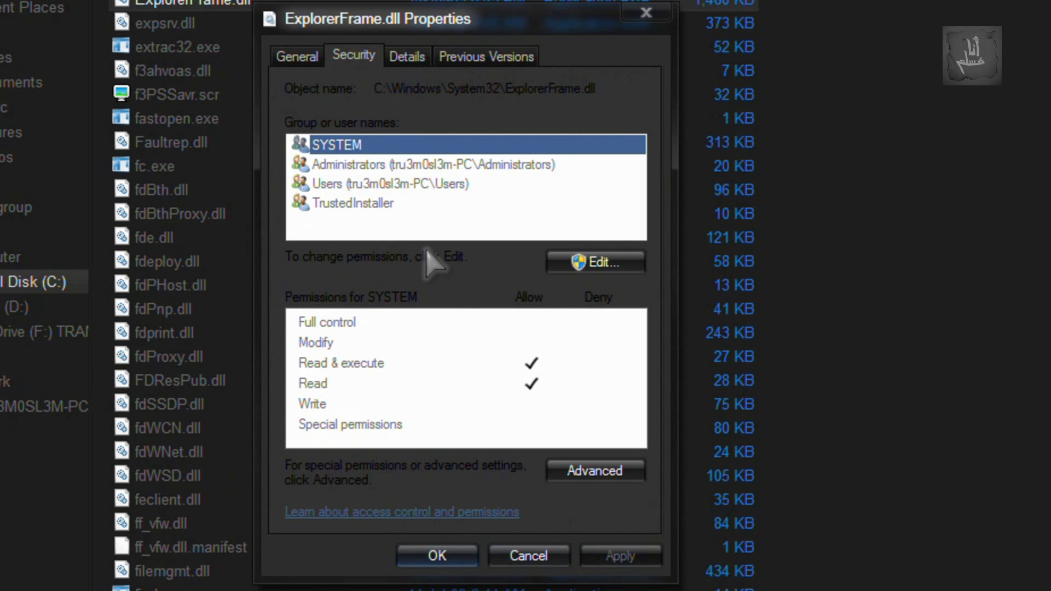
{"action": "left_click", "coordinate": [410, 167]}
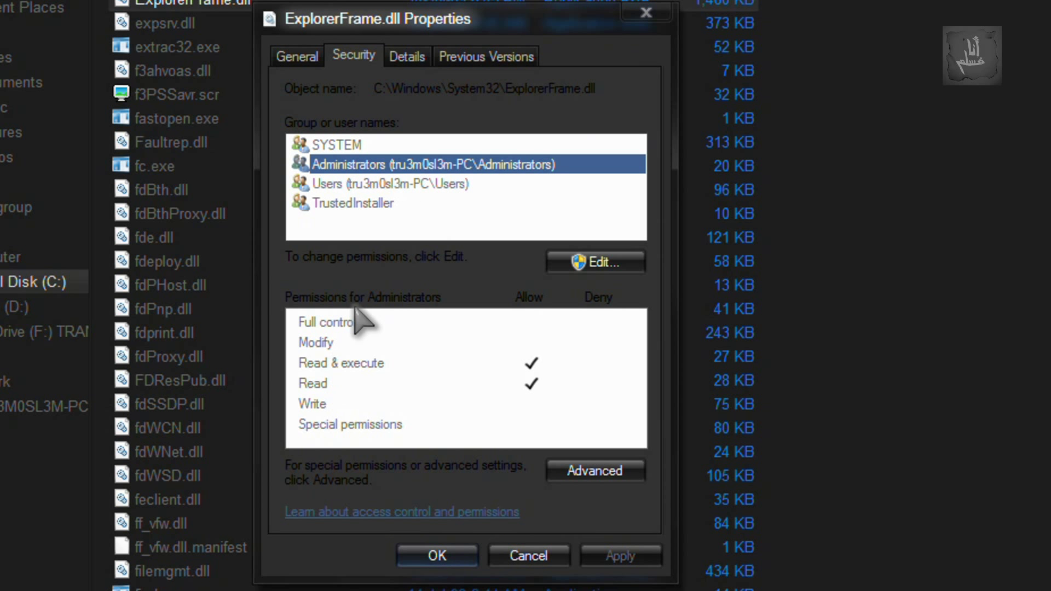
{"action": "left_click", "coordinate": [339, 322]}
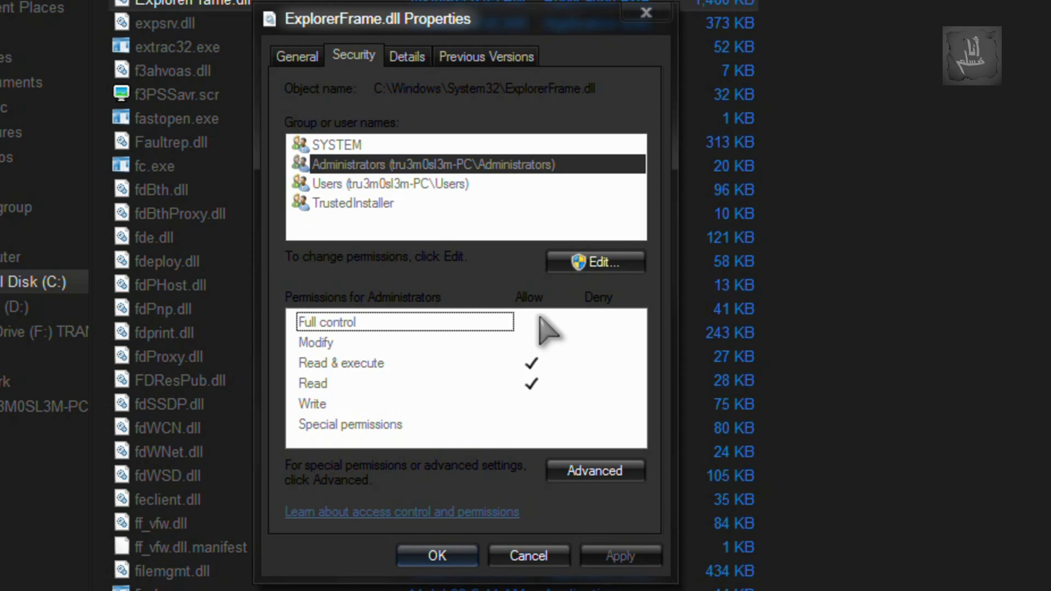
{"action": "left_click", "coordinate": [311, 343]}
{"action": "left_click", "coordinate": [355, 202]}
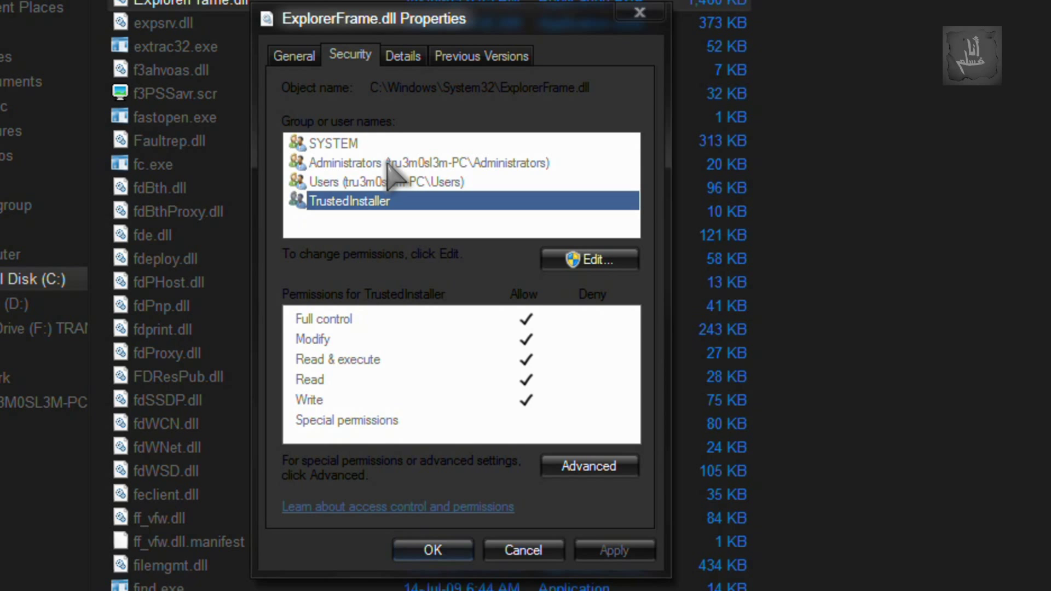
{"action": "left_click", "coordinate": [390, 165]}
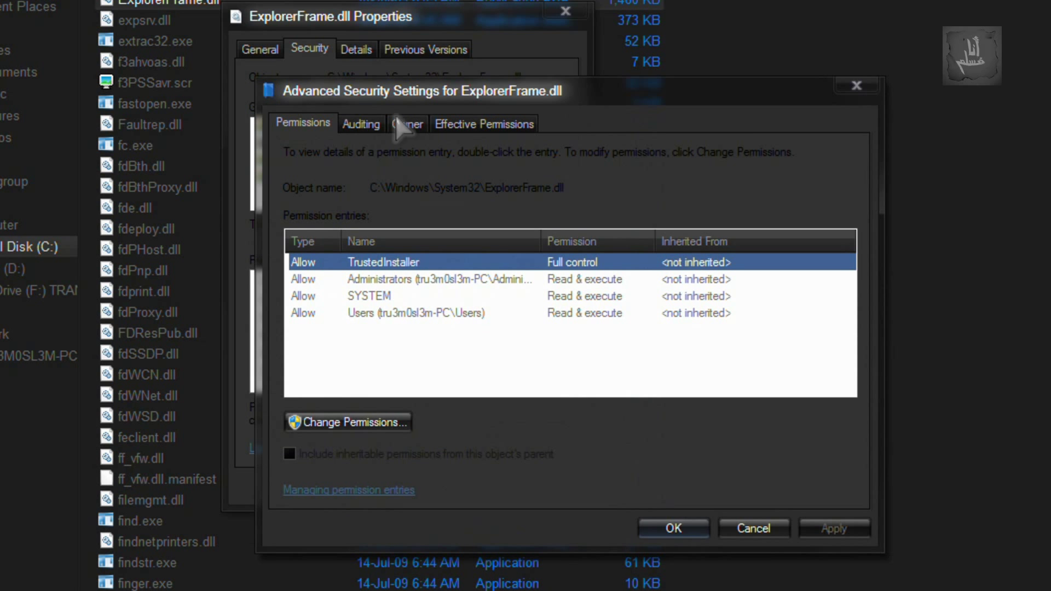
On the Owner tab, replace TrustedInstaller with your user account after accepting UAC.
{"action": "left_click", "coordinate": [405, 124]}
{"action": "left_click", "coordinate": [323, 451]}
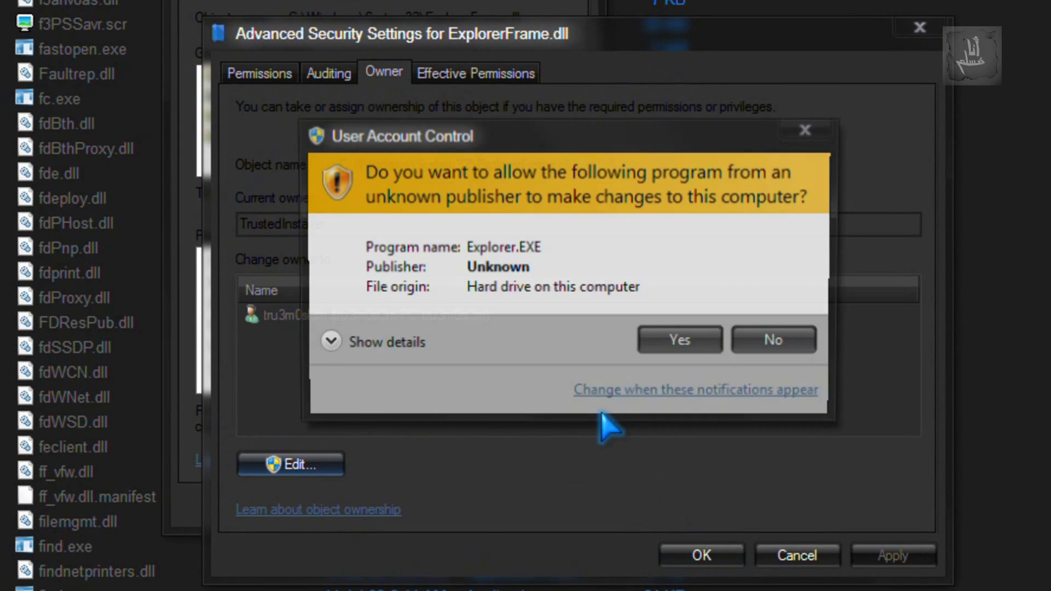
{"action": "left_click", "coordinate": [680, 342]}
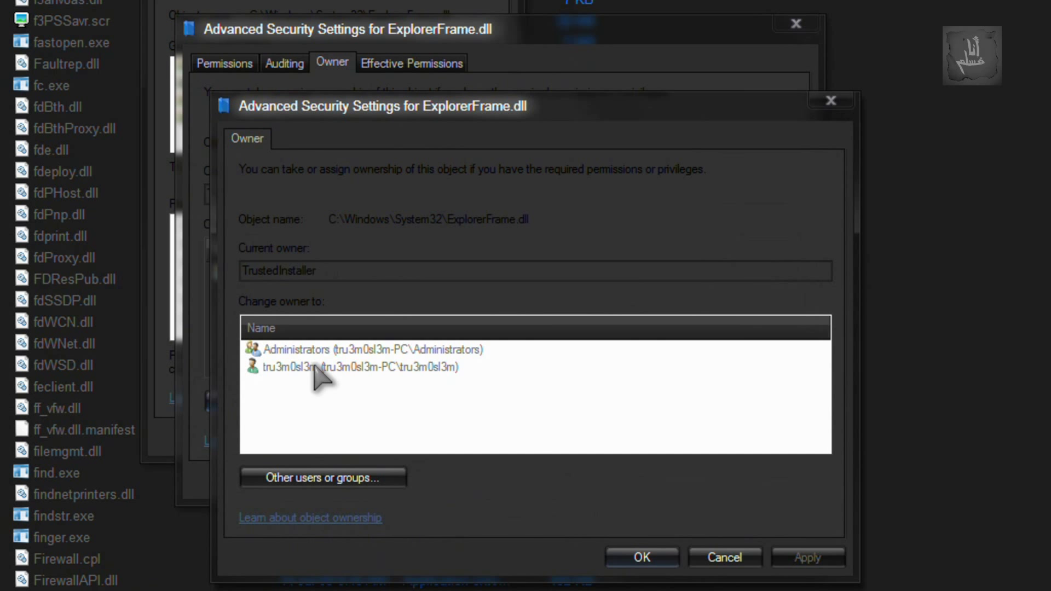
{"action": "left_click", "coordinate": [315, 367]}
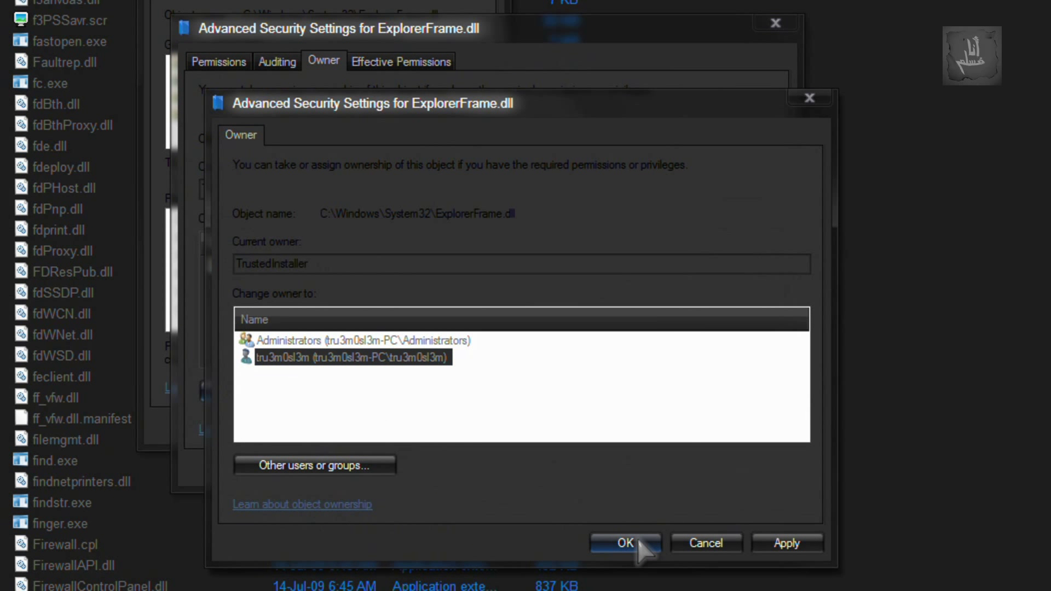
{"action": "left_click", "coordinate": [638, 540]}
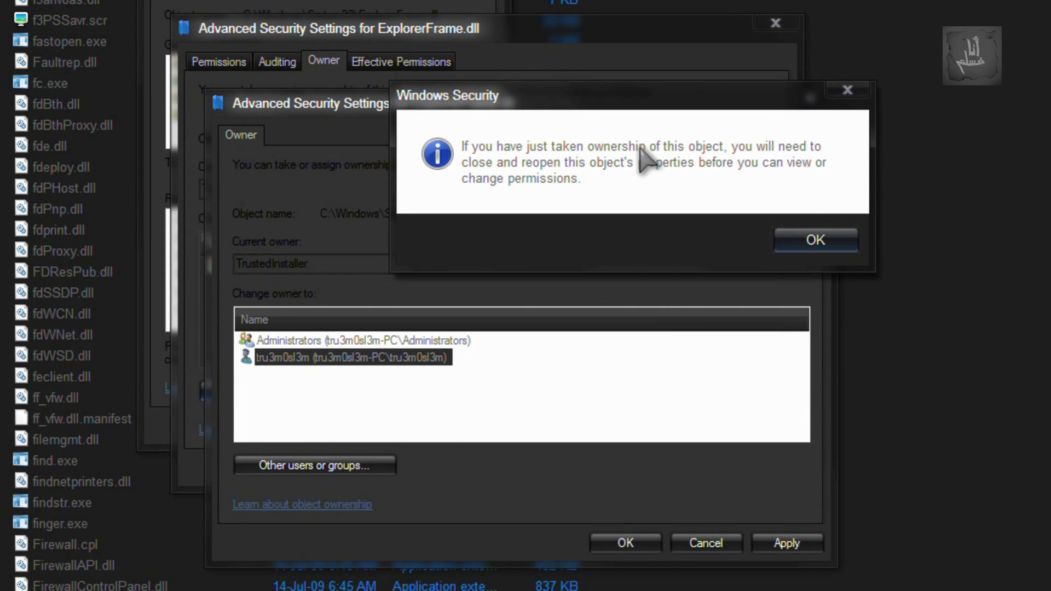
{"action": "left_click", "coordinate": [814, 240]}
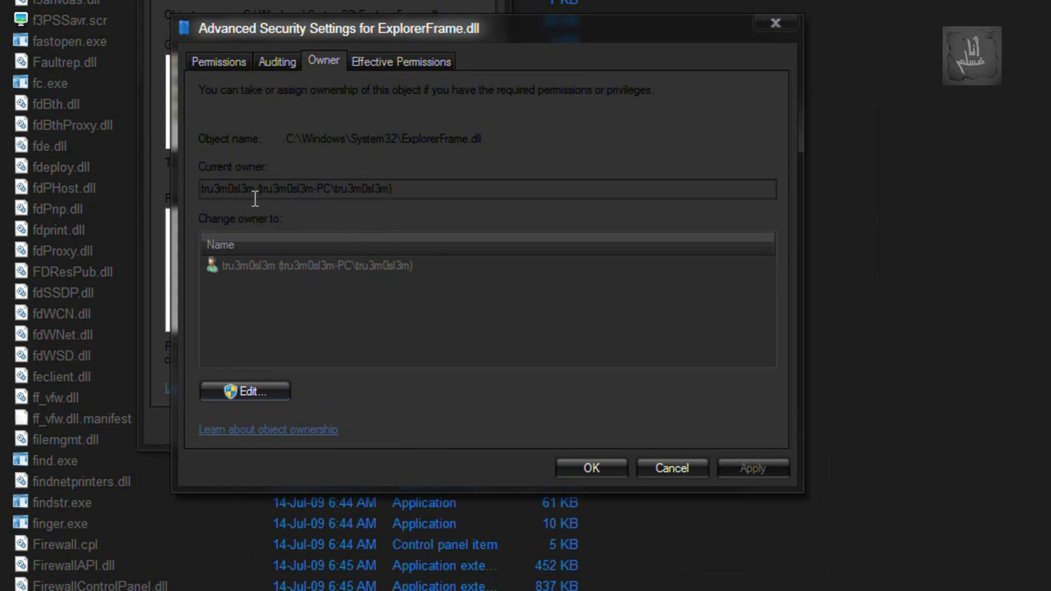
Leave the advanced security settings and open ExplorerFrame.dll's permission editor with administrator elevation.
{"action": "left_click", "coordinate": [591, 467]}
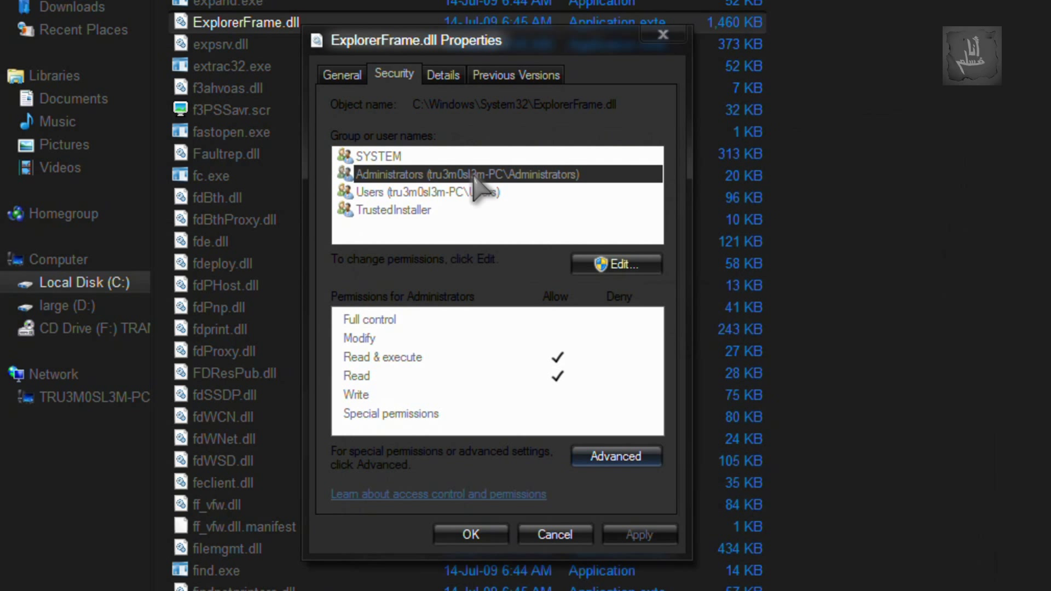
{"action": "left_click", "coordinate": [400, 146]}
{"action": "left_click", "coordinate": [616, 264]}
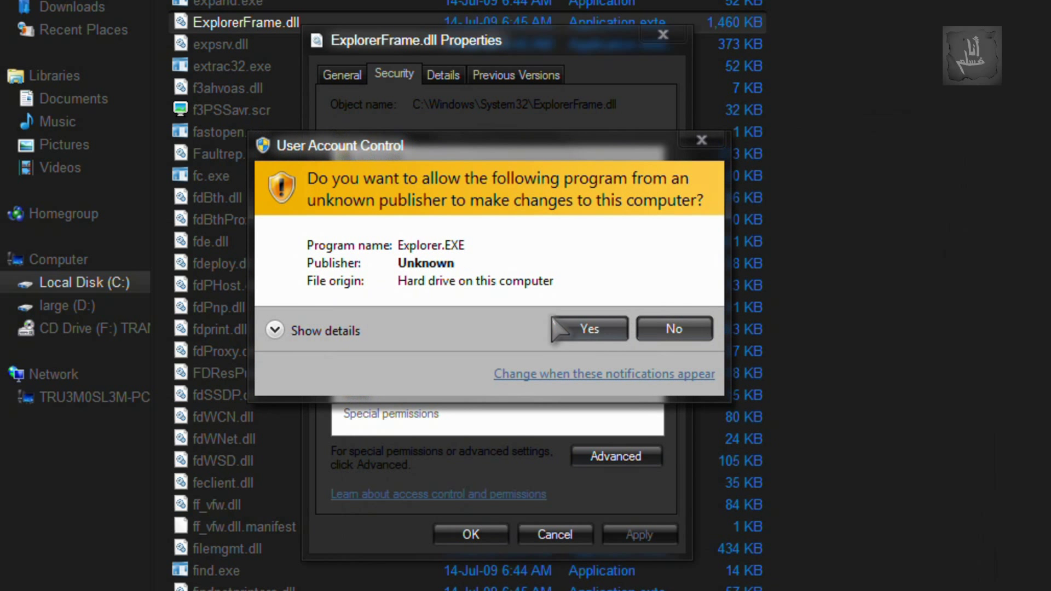
{"action": "left_click", "coordinate": [599, 340]}
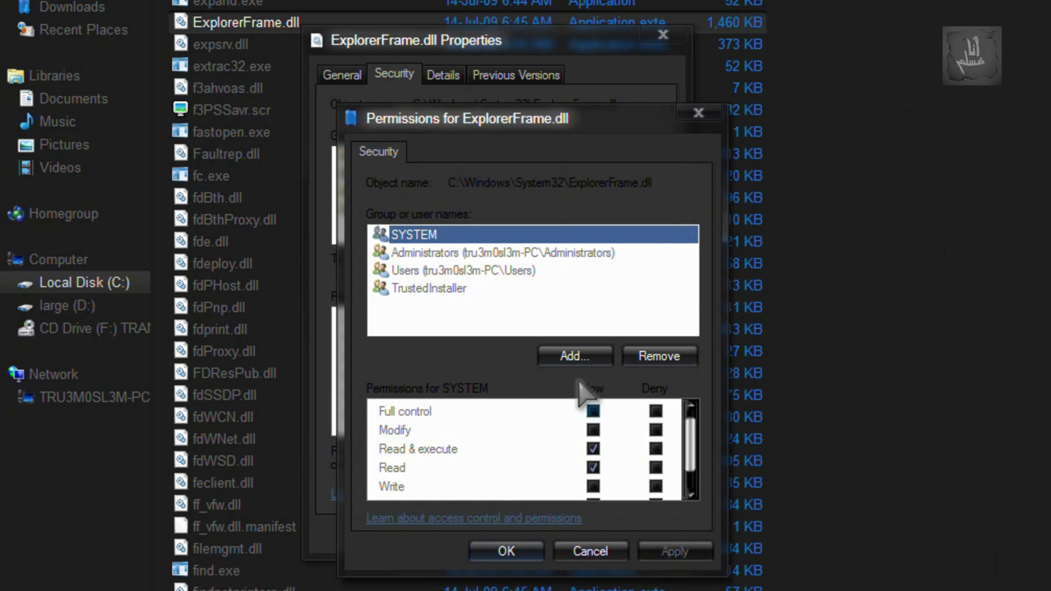
Grant the Administrators group Full control, confirm the system-file warning, and close the file's properties.
{"action": "left_click", "coordinate": [466, 254]}
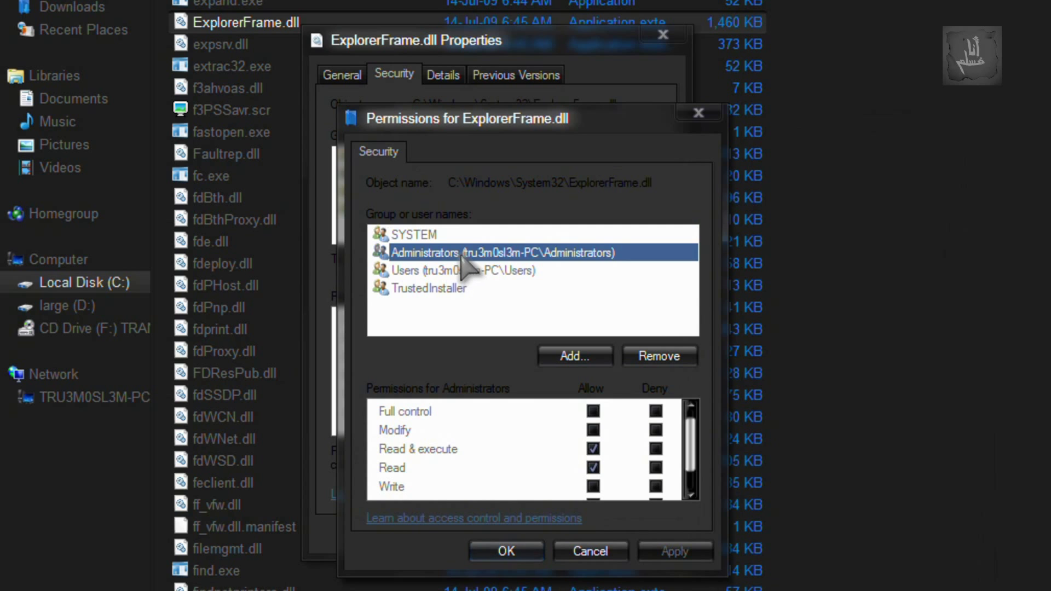
{"action": "left_click", "coordinate": [596, 413]}
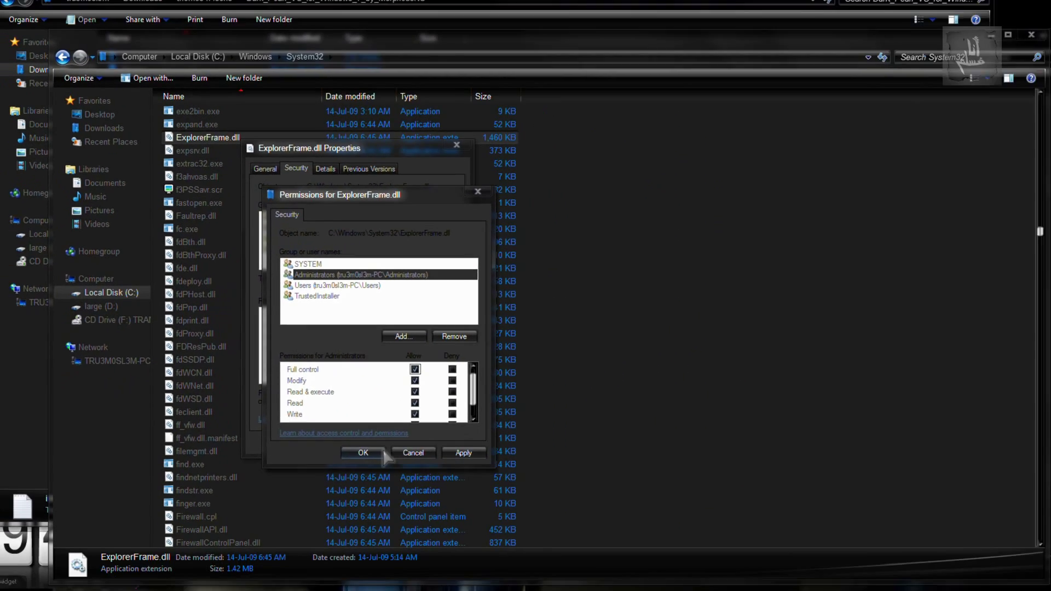
{"action": "left_click", "coordinate": [506, 551]}
{"action": "left_click", "coordinate": [558, 323]}
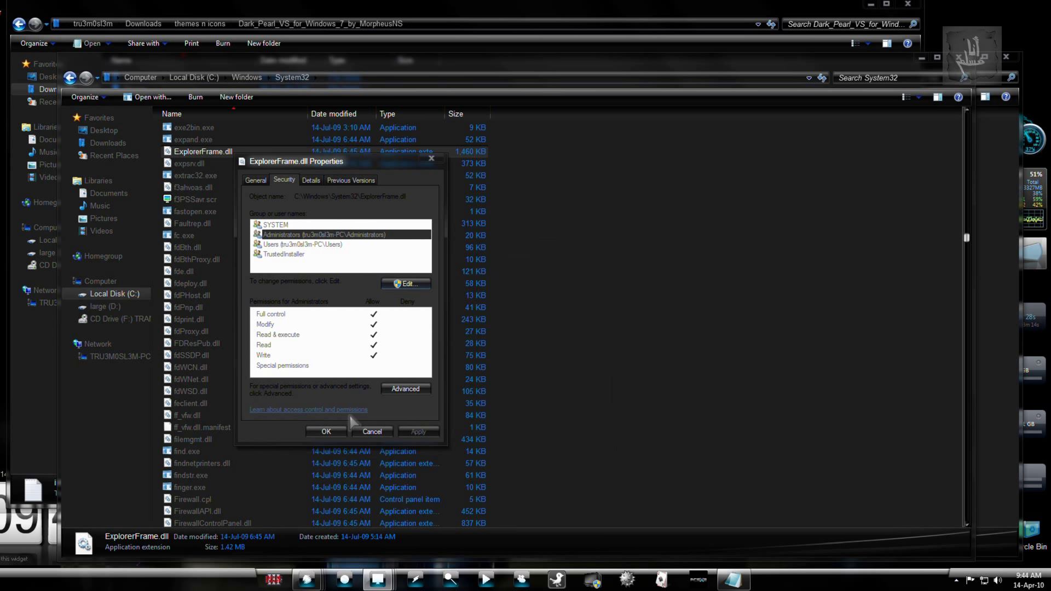
{"action": "left_click", "coordinate": [331, 432]}
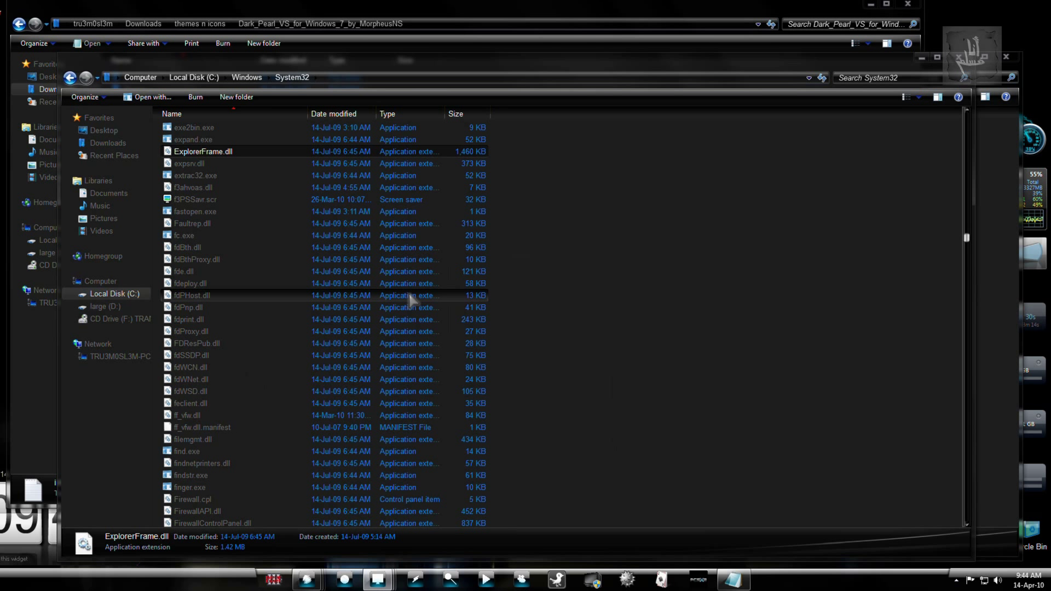
Switch between the Dark_Pearl and System32 Explorer windows, then close the Dark_Pearl theme folder window.
{"action": "left_click", "coordinate": [432, 13]}
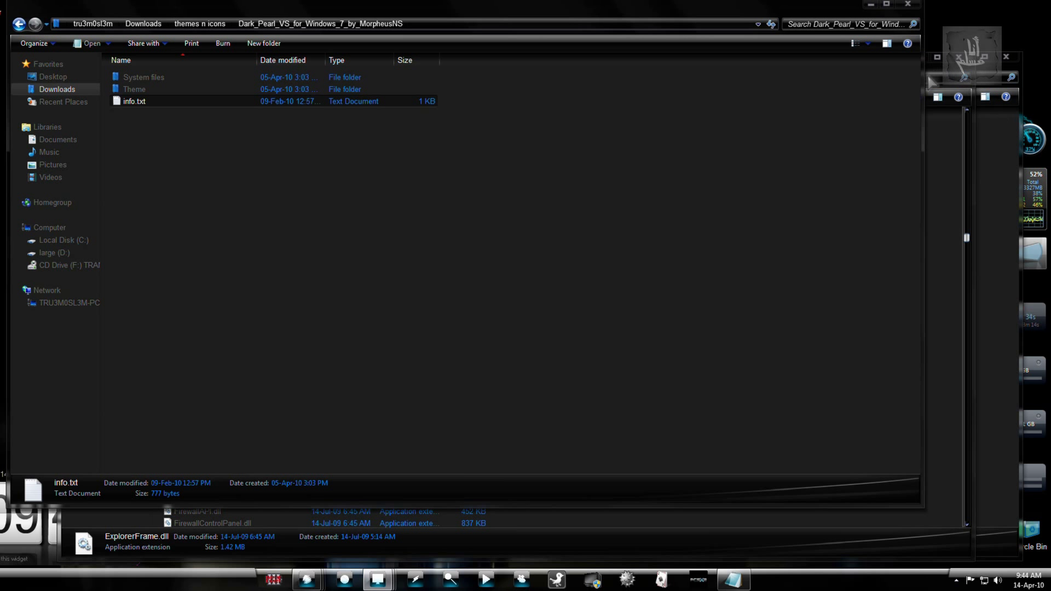
{"action": "left_click", "coordinate": [940, 148]}
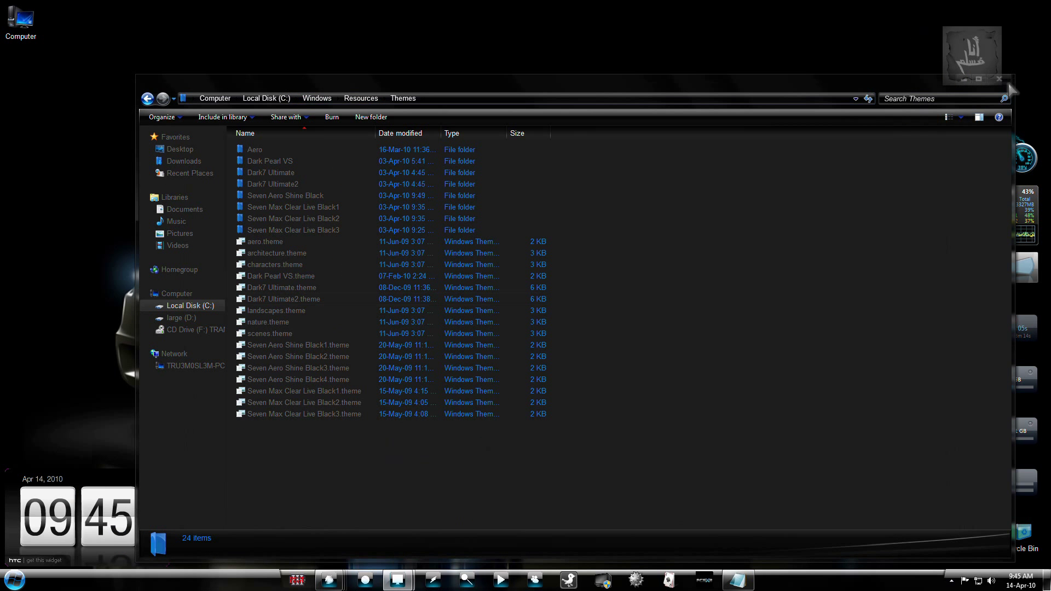
{"action": "left_click", "coordinate": [999, 79]}
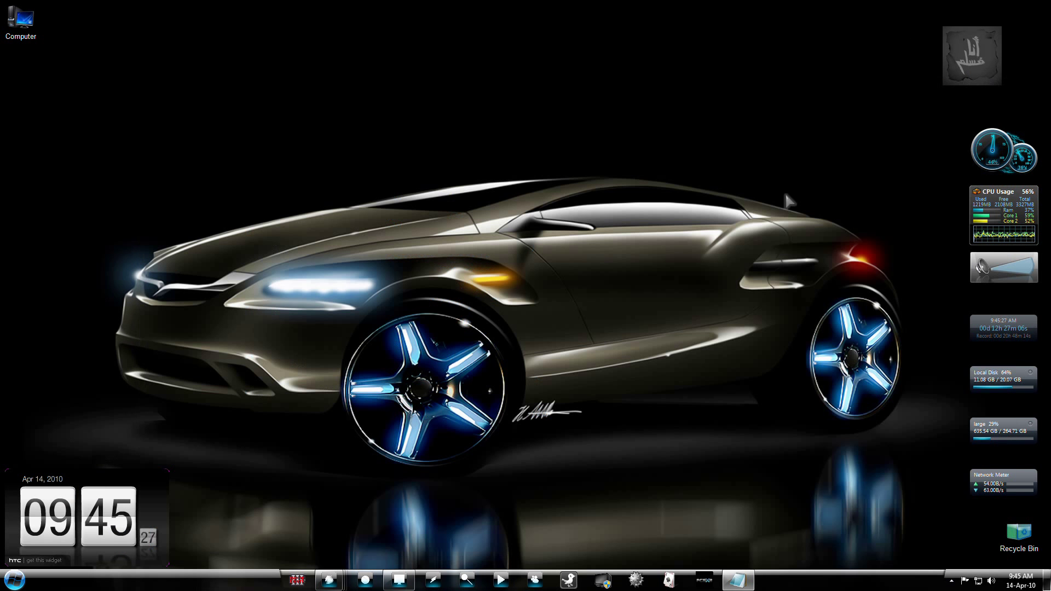